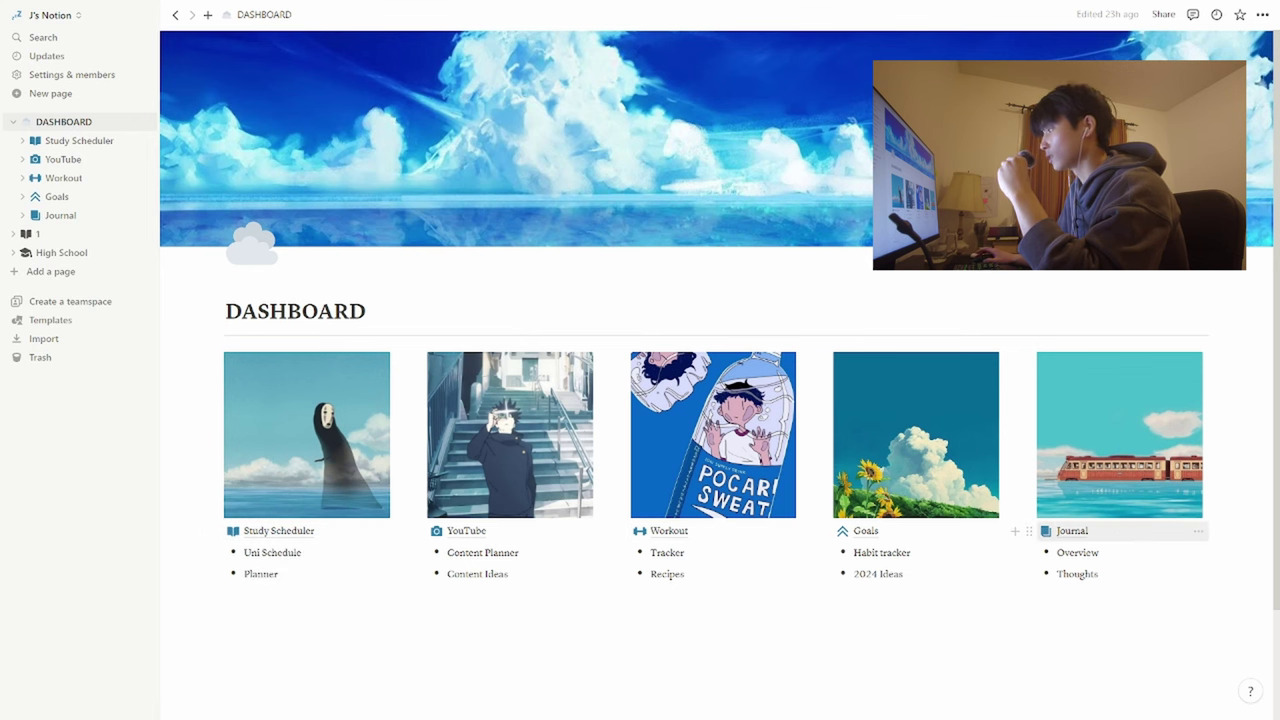
- Open the Study Scheduler page and scroll down to its January 2024 calendar
{"action": "left_click", "coordinate": [279, 531]}
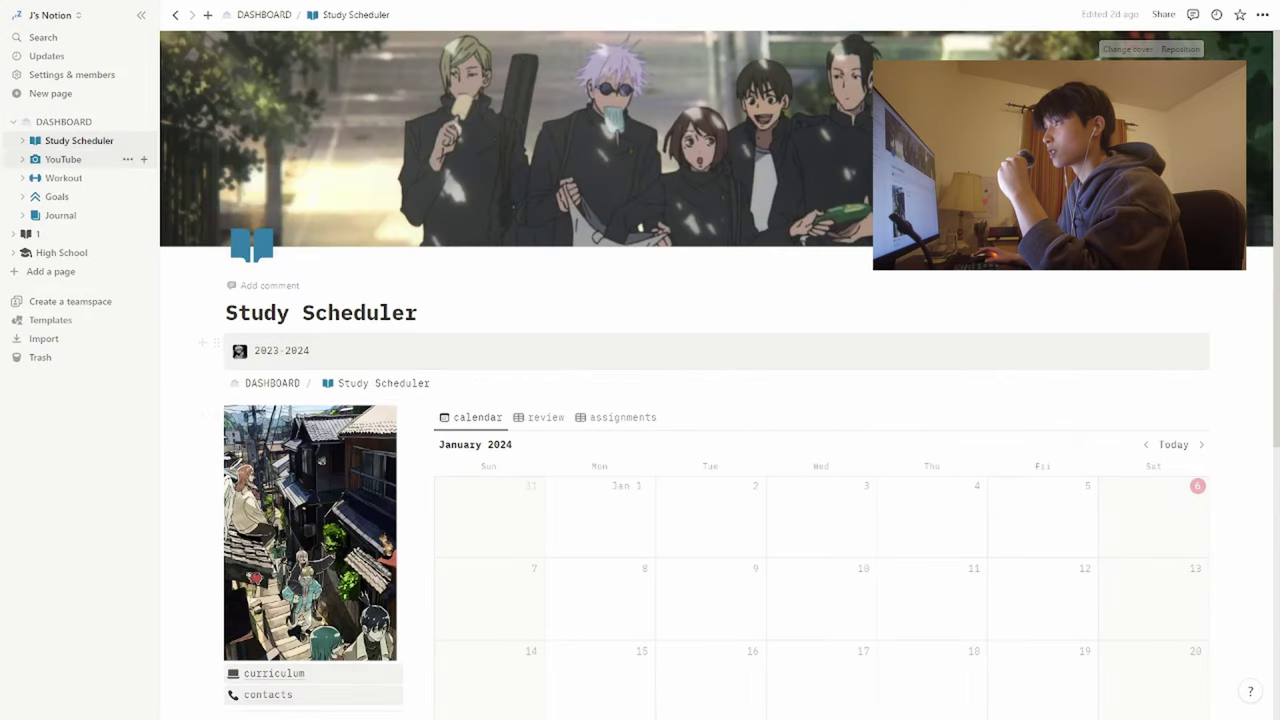
{"action": "scroll", "coordinate": [310, 450], "scroll_direction": "down", "scroll_amount": 3}
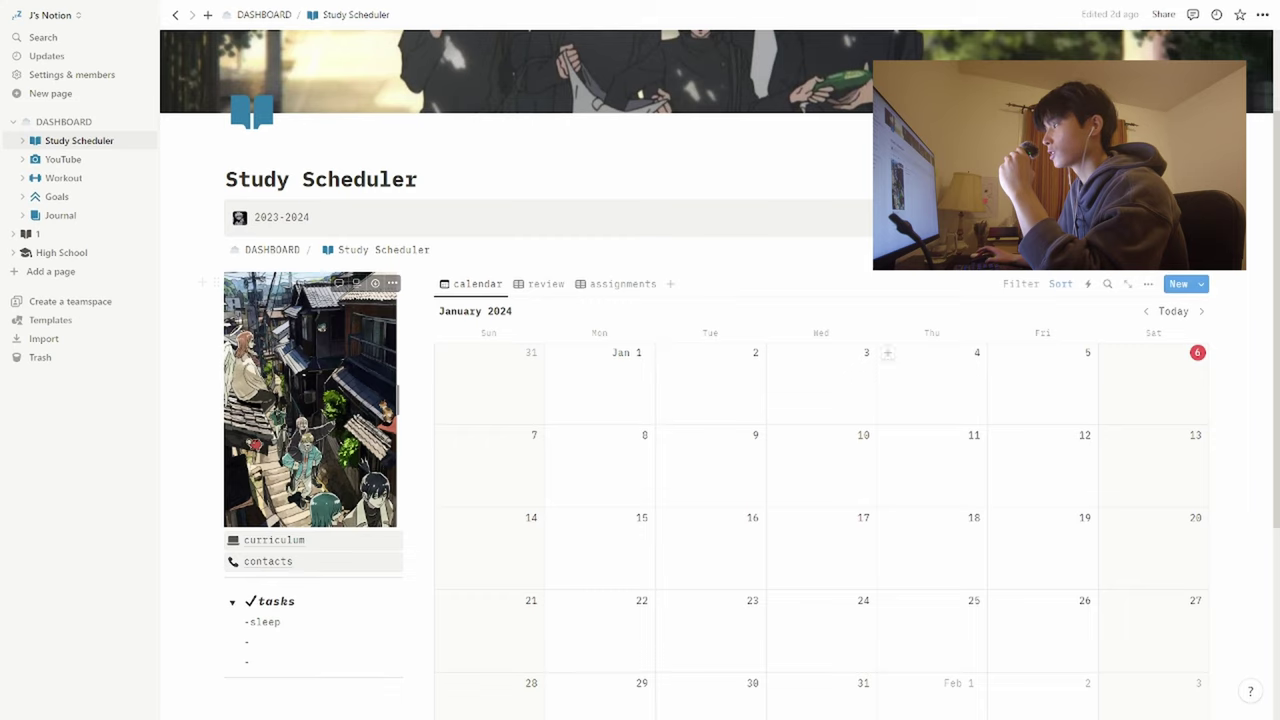
{"action": "scroll", "coordinate": [600, 400], "scroll_direction": "down", "scroll_amount": 2}
{"action": "scroll", "coordinate": [600, 400], "scroll_direction": "down", "scroll_amount": 2}
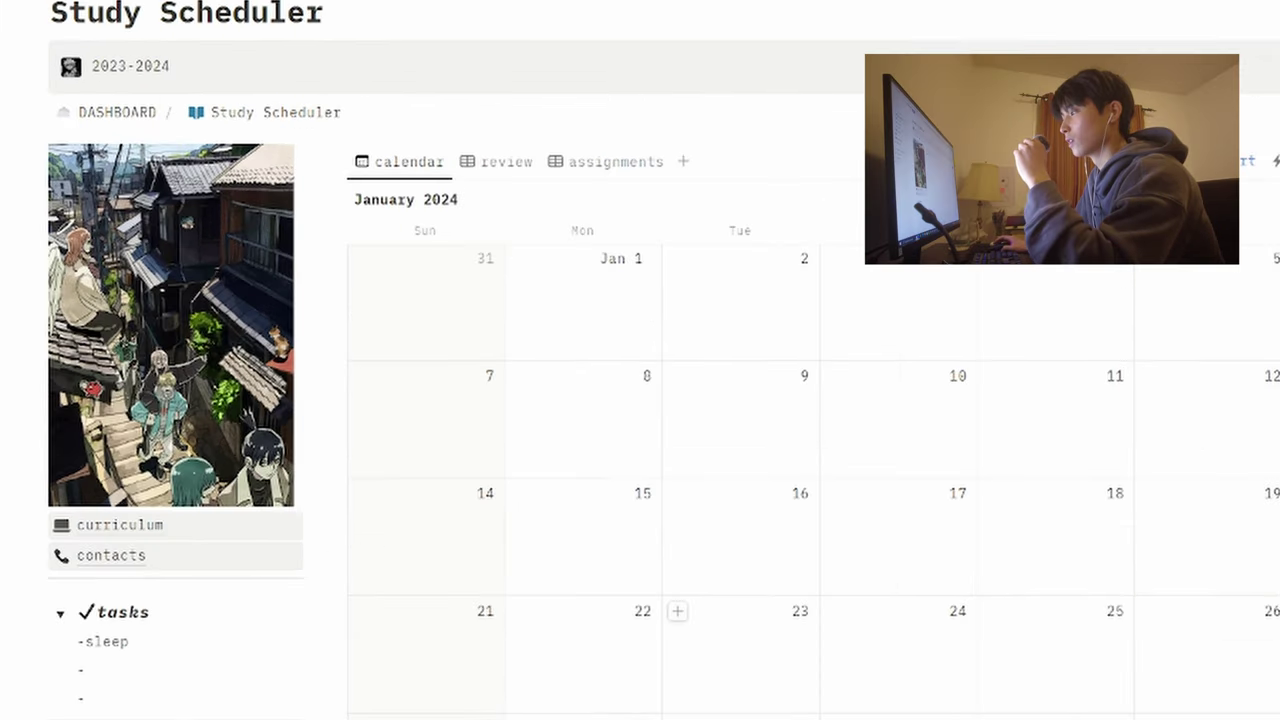
- Create a 'something' entry on January 8 linked to the Human Physiology 1 course
{"action": "left_click", "coordinate": [520, 376]}
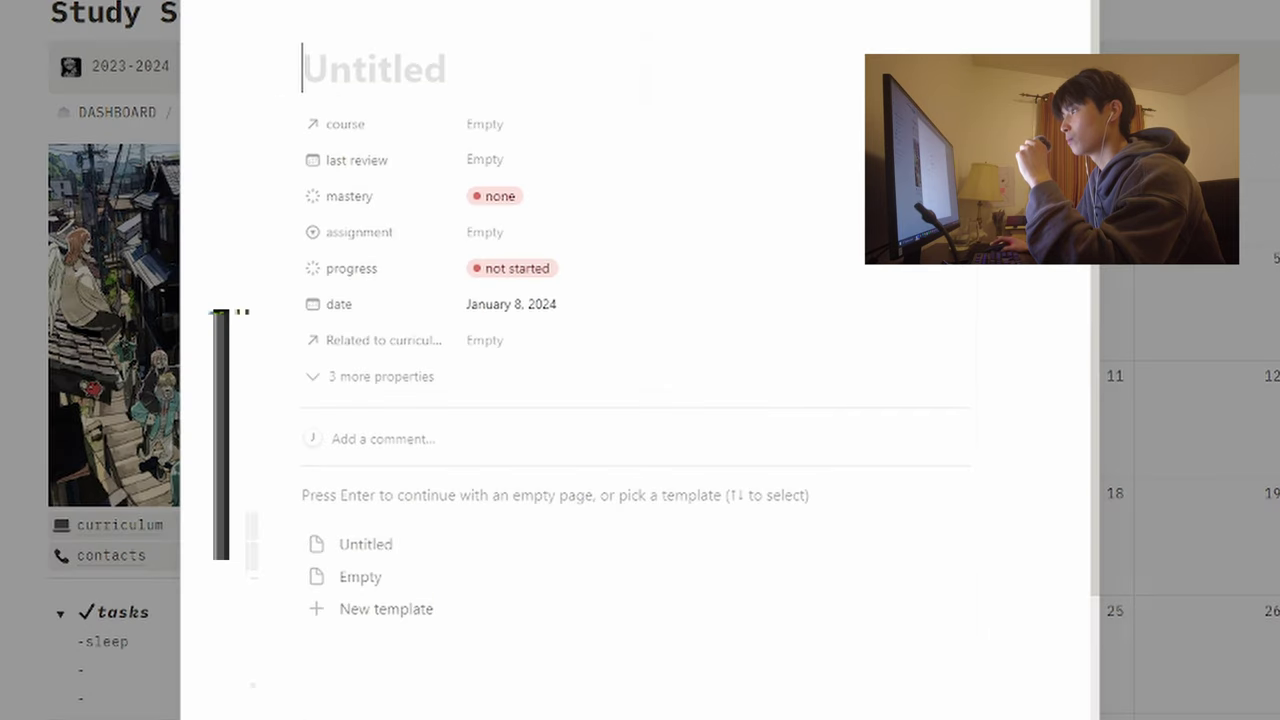
{"action": "type", "text": "something"}
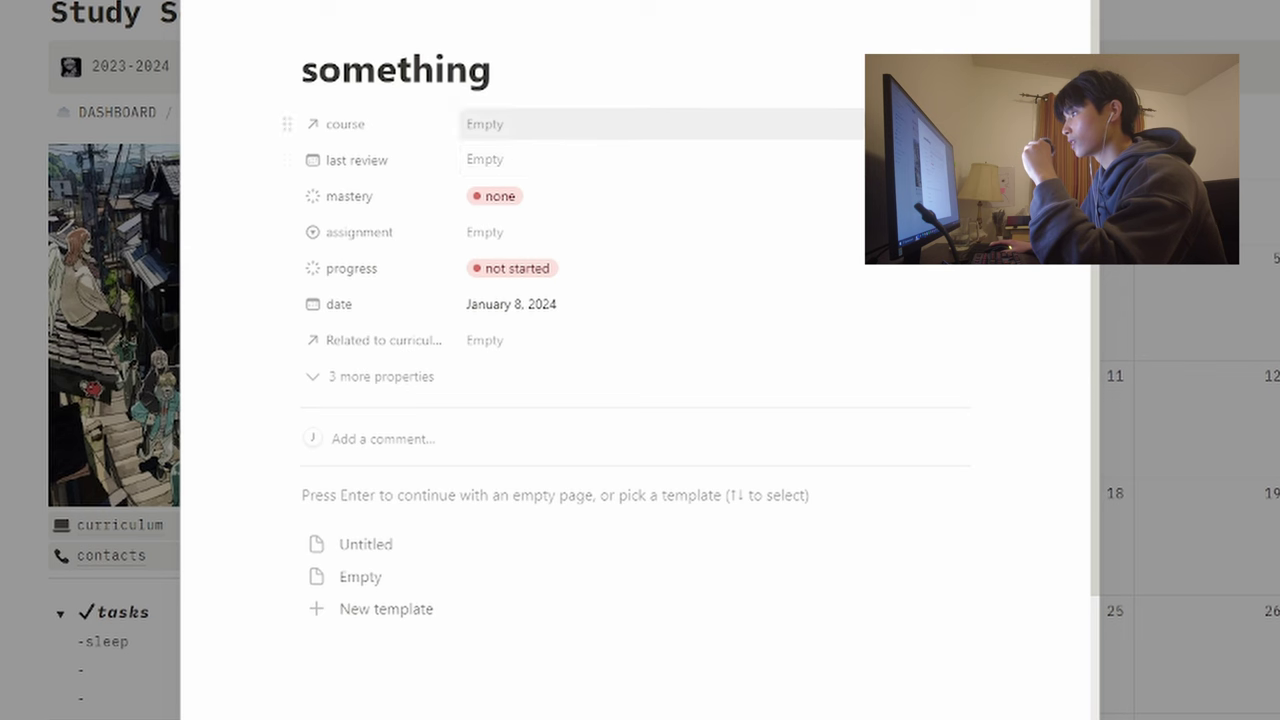
{"action": "left_click", "coordinate": [485, 124]}
{"action": "left_click", "coordinate": [550, 187]}
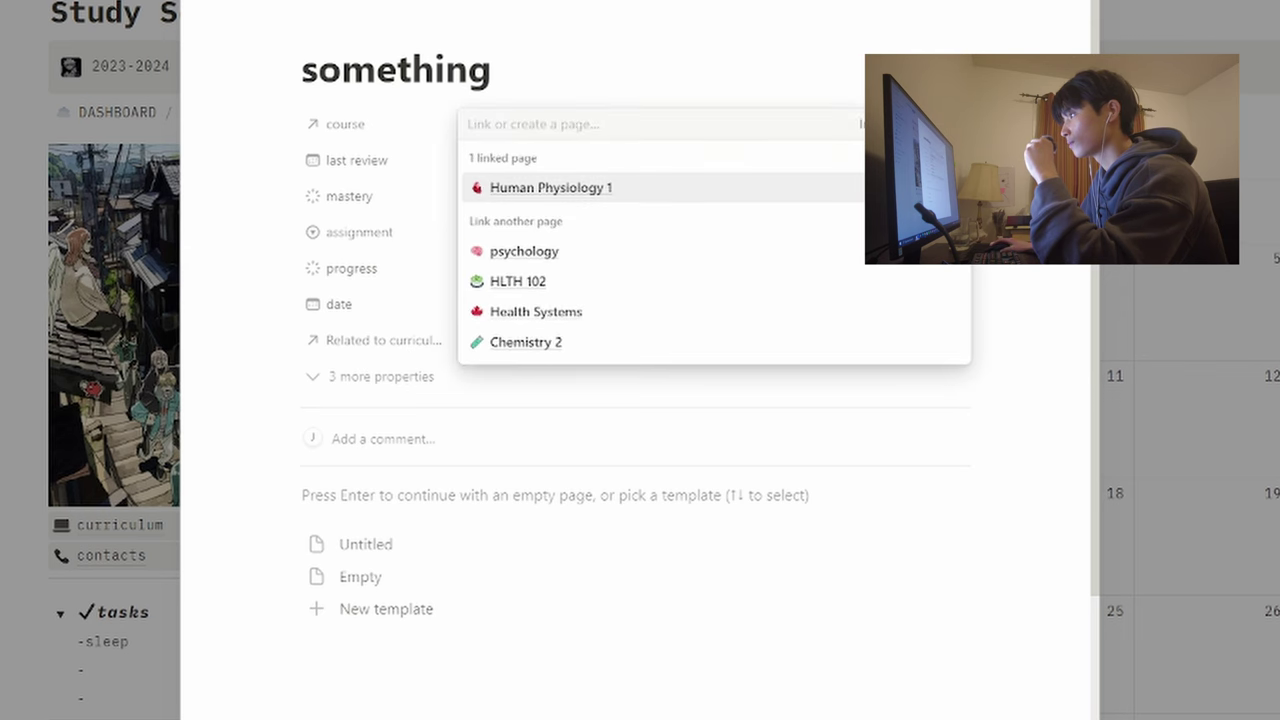
{"action": "key", "text": "Escape"}
{"action": "key", "text": "Escape"}
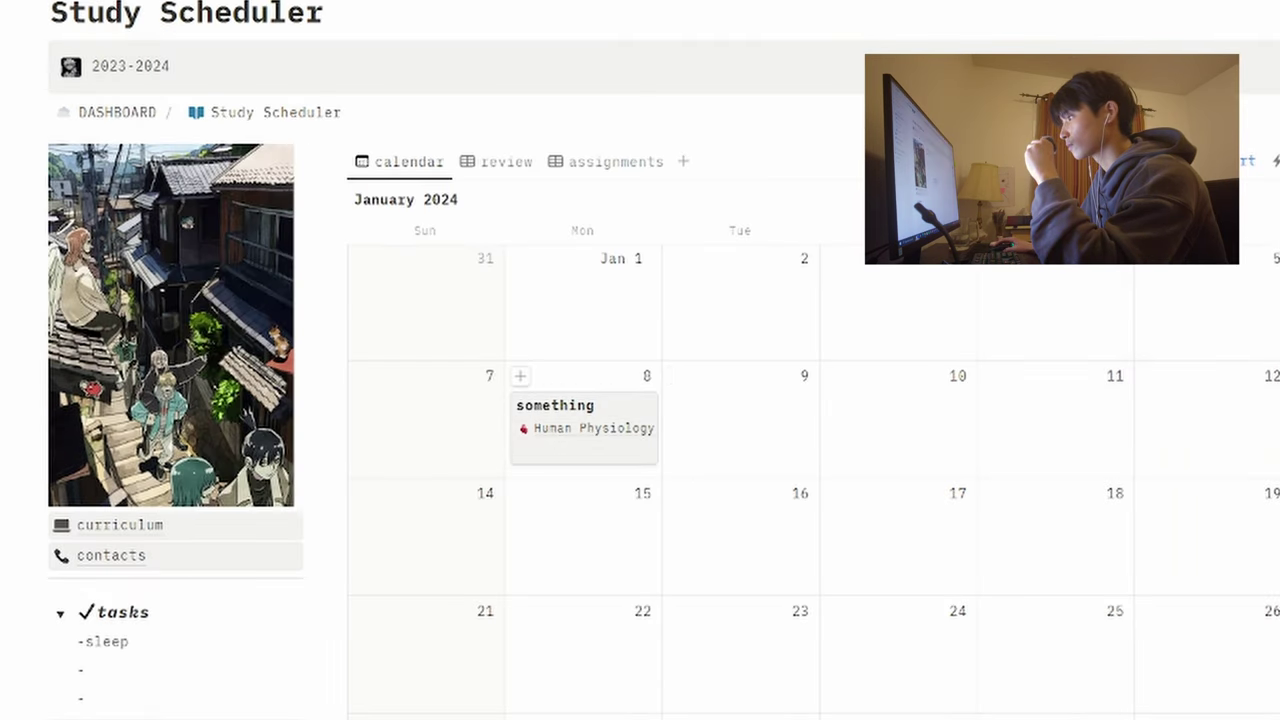
- Set the 'something' entry's mastery to low
{"action": "left_click", "coordinate": [584, 415]}
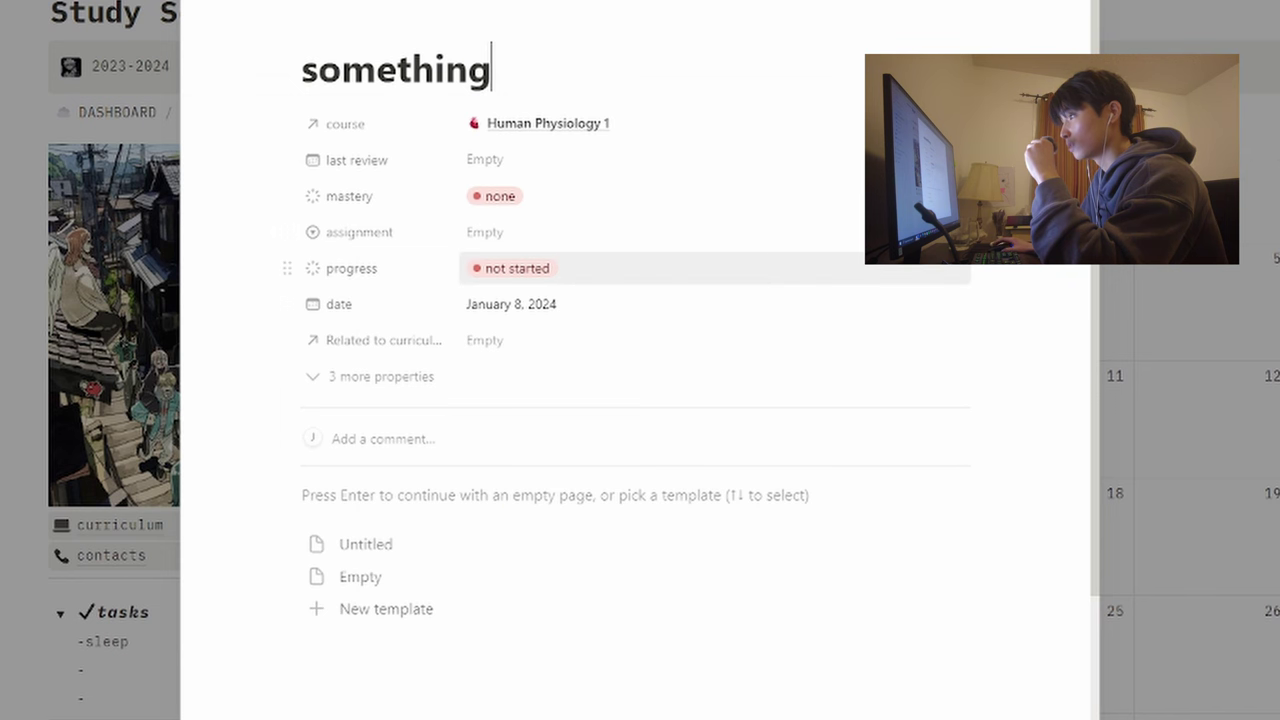
{"action": "left_click", "coordinate": [500, 196]}
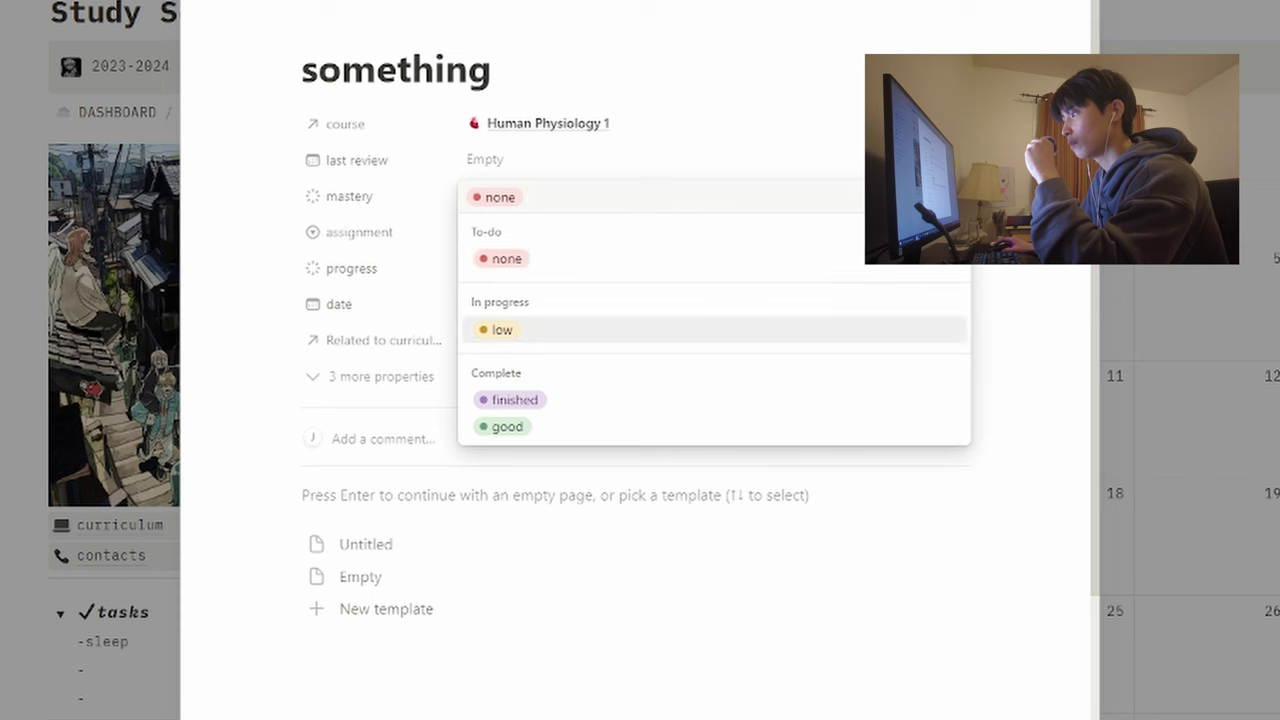
{"action": "key", "text": "Return"}
{"action": "key", "text": "Escape"}
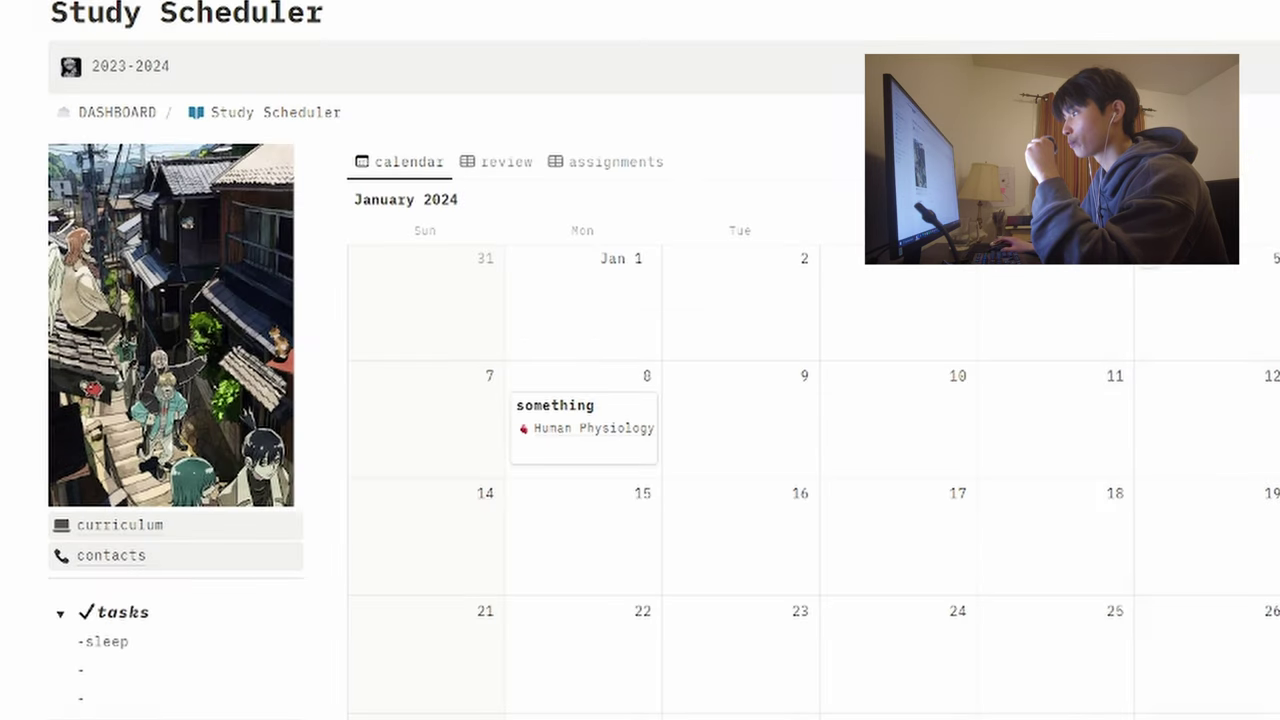
- Check the grouped review view, then browse the Human Physiology 1 course page from curriculum
{"action": "left_click", "coordinate": [495, 161]}
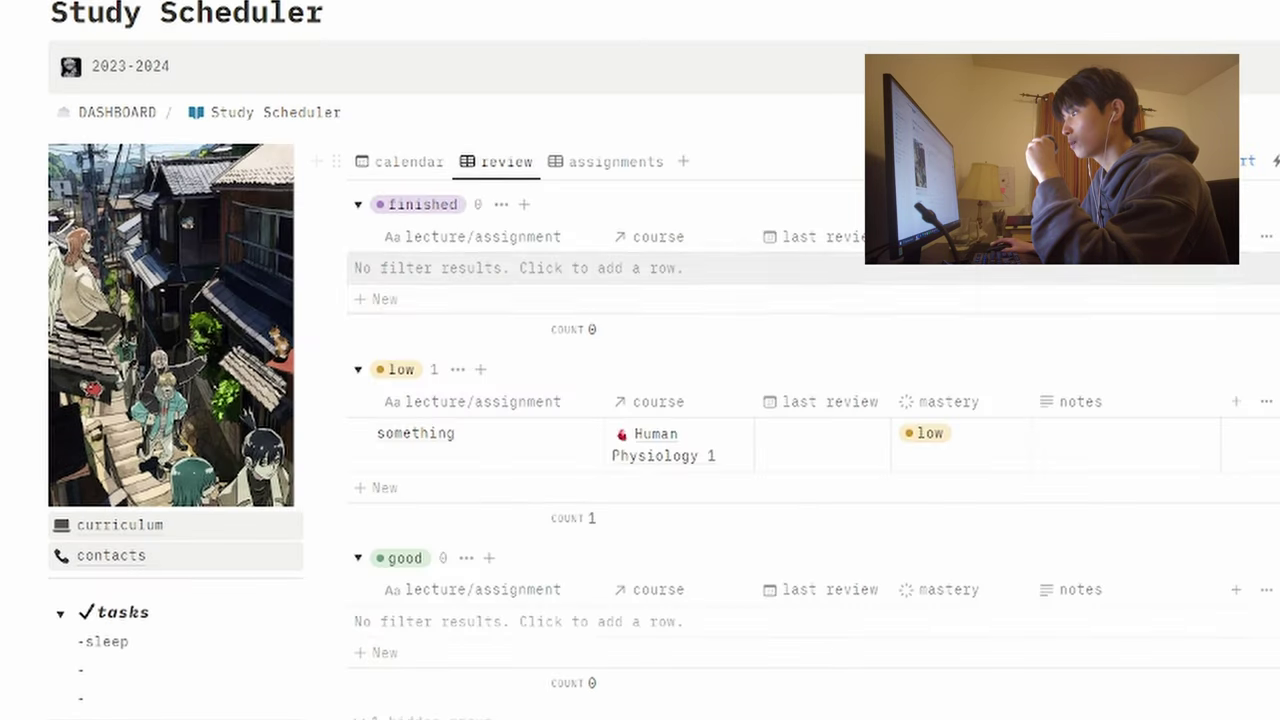
{"action": "scroll", "coordinate": [495, 161], "scroll_direction": "down", "scroll_amount": 3}
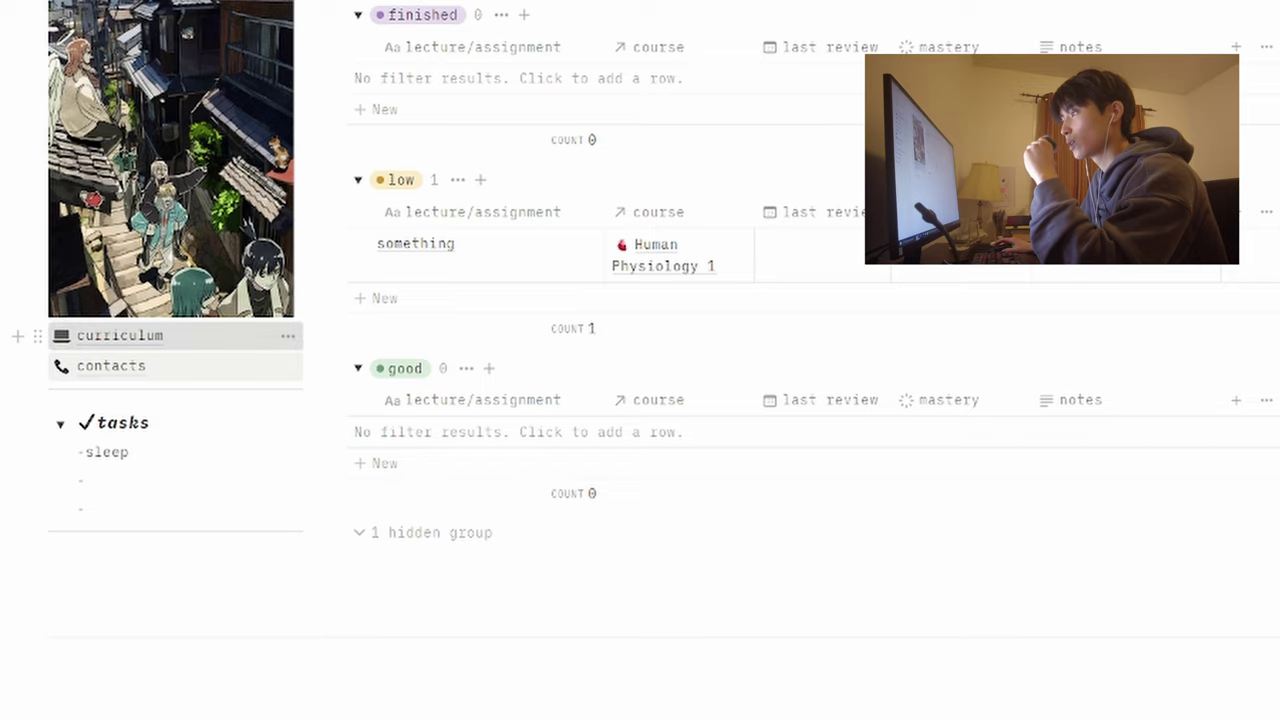
{"action": "left_click", "coordinate": [130, 335]}
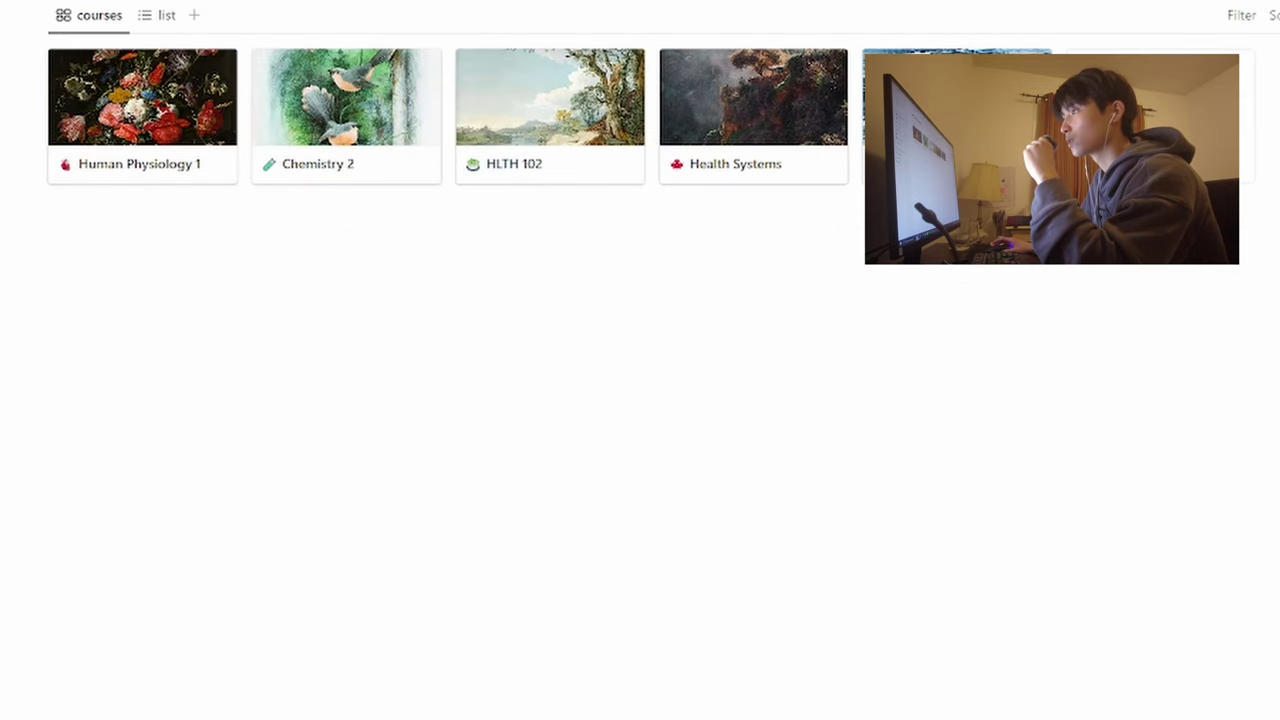
{"action": "left_click", "coordinate": [140, 110]}
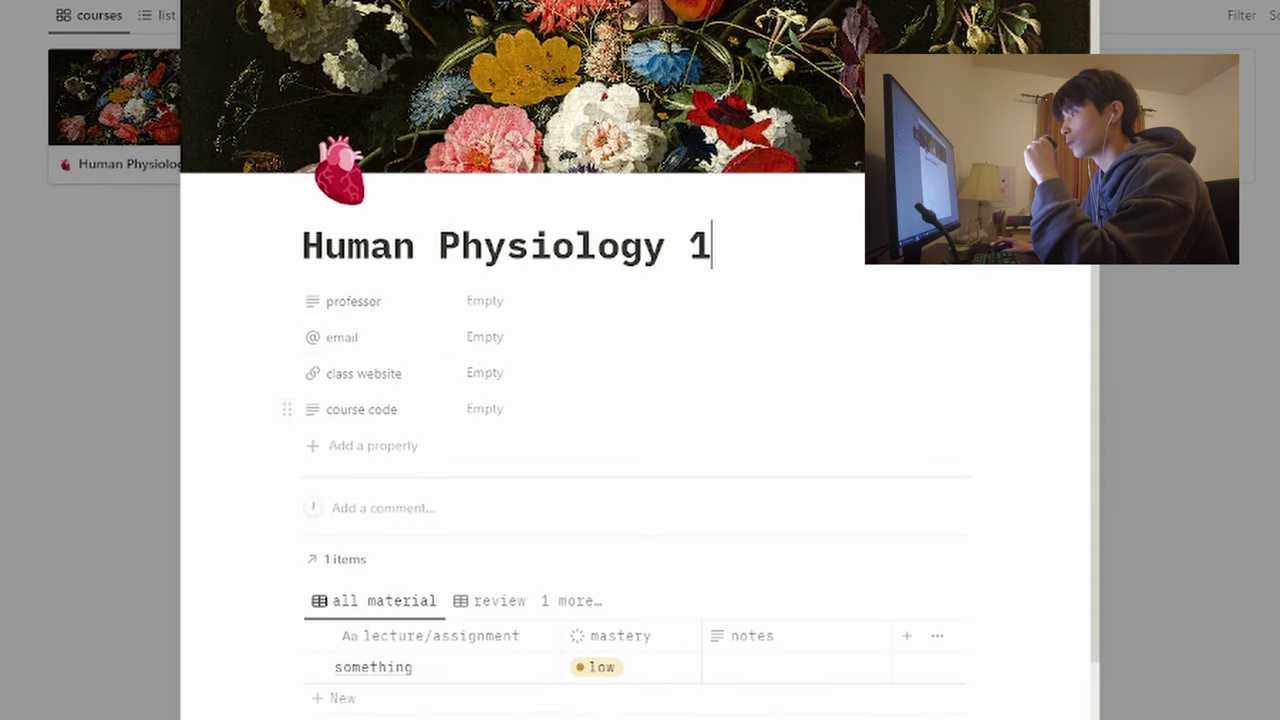
{"action": "scroll", "coordinate": [640, 400], "scroll_direction": "down", "scroll_amount": 2}
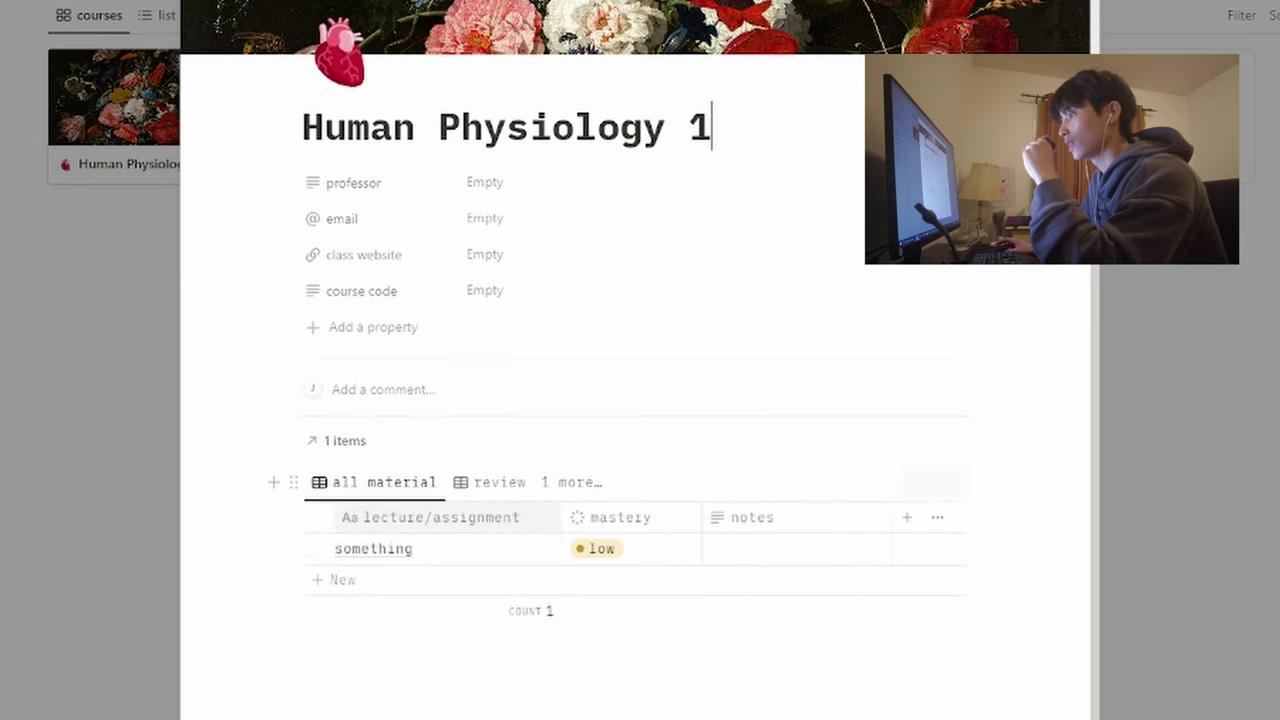
{"action": "scroll", "coordinate": [640, 400], "scroll_direction": "up", "scroll_amount": 2}
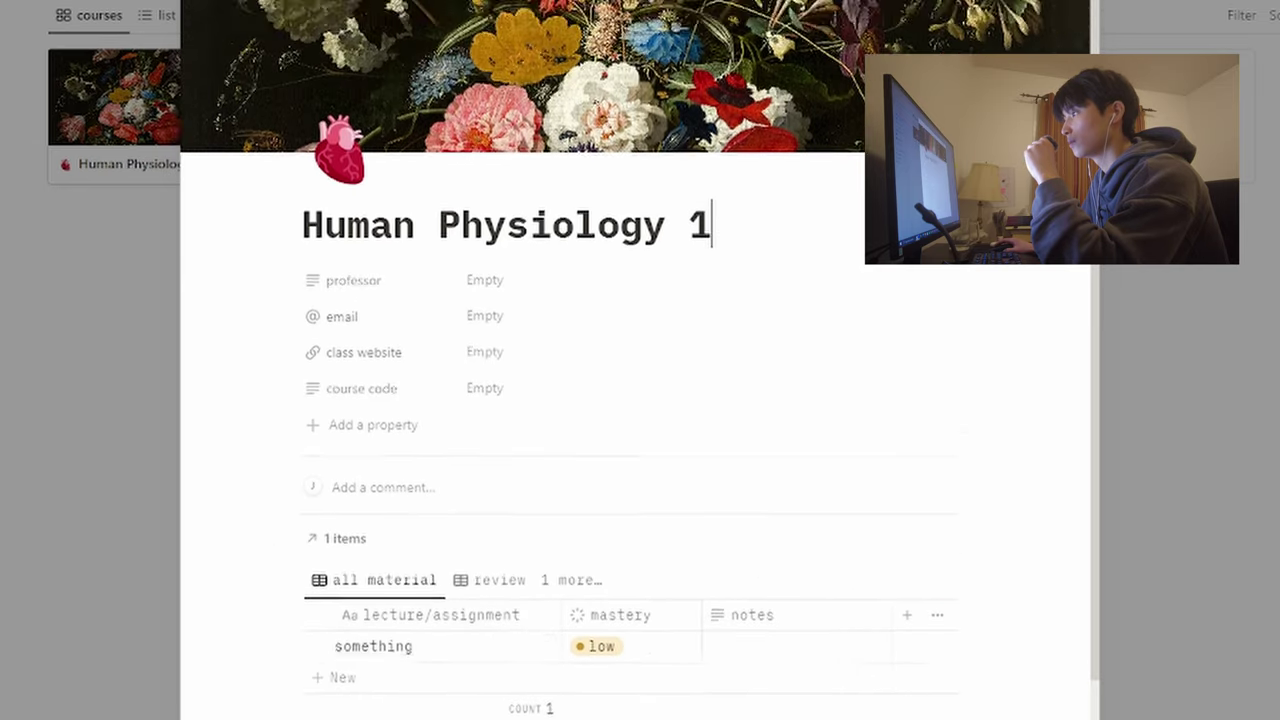
{"action": "key", "text": "Escape"}
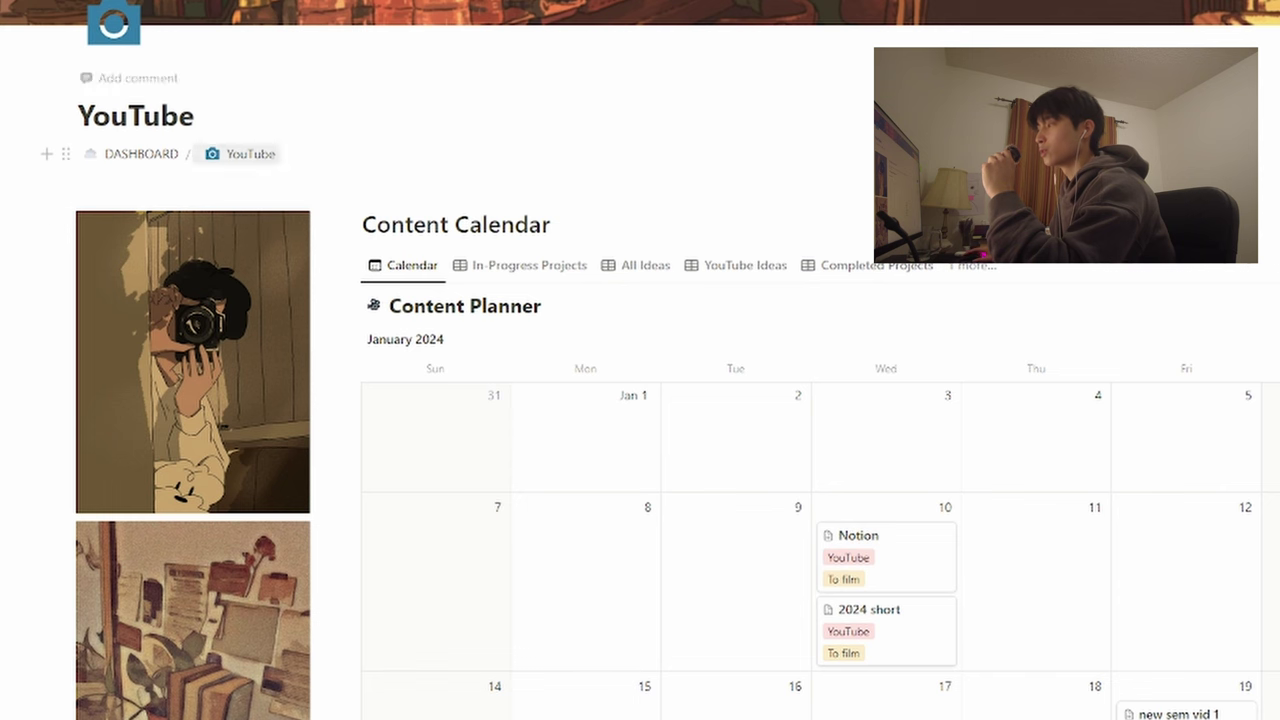
- Add an 'mmm' content entry on January 26 with platform YouTube and status To film
{"action": "scroll", "coordinate": [640, 400], "scroll_direction": "down", "scroll_amount": 3}
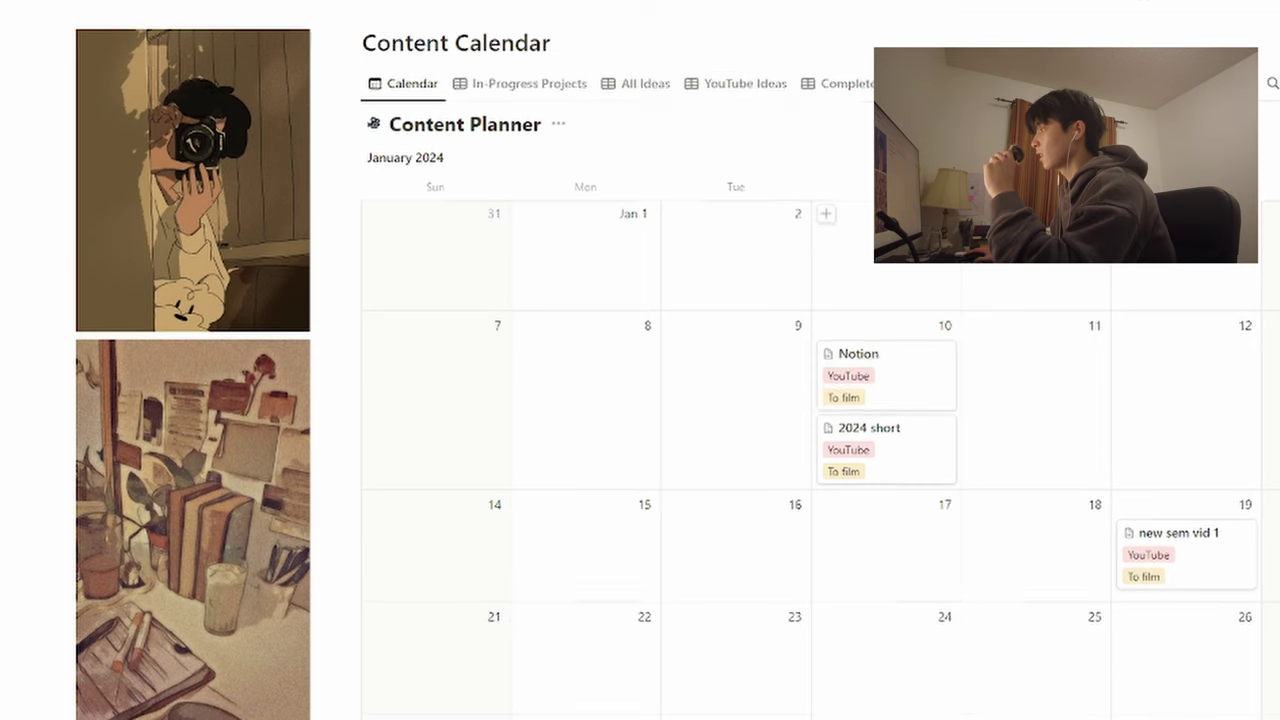
{"action": "scroll", "coordinate": [800, 400], "scroll_direction": "down", "scroll_amount": 3}
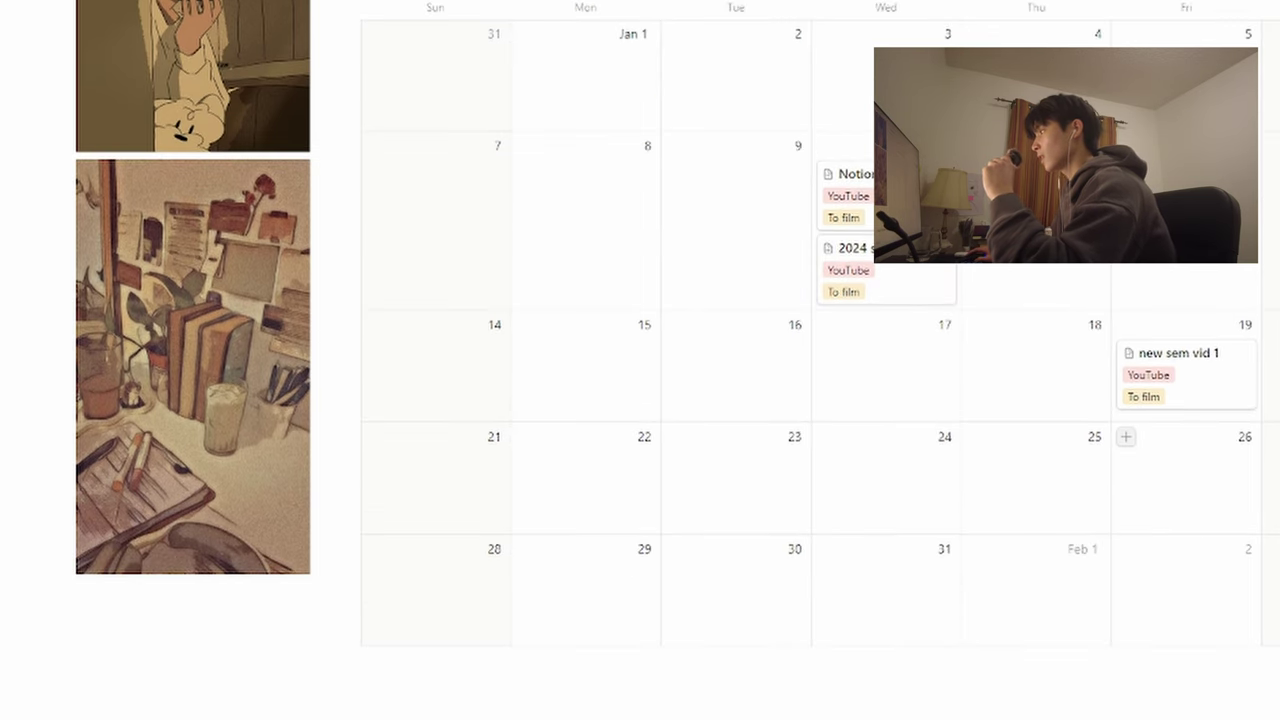
{"action": "left_click", "coordinate": [1126, 437]}
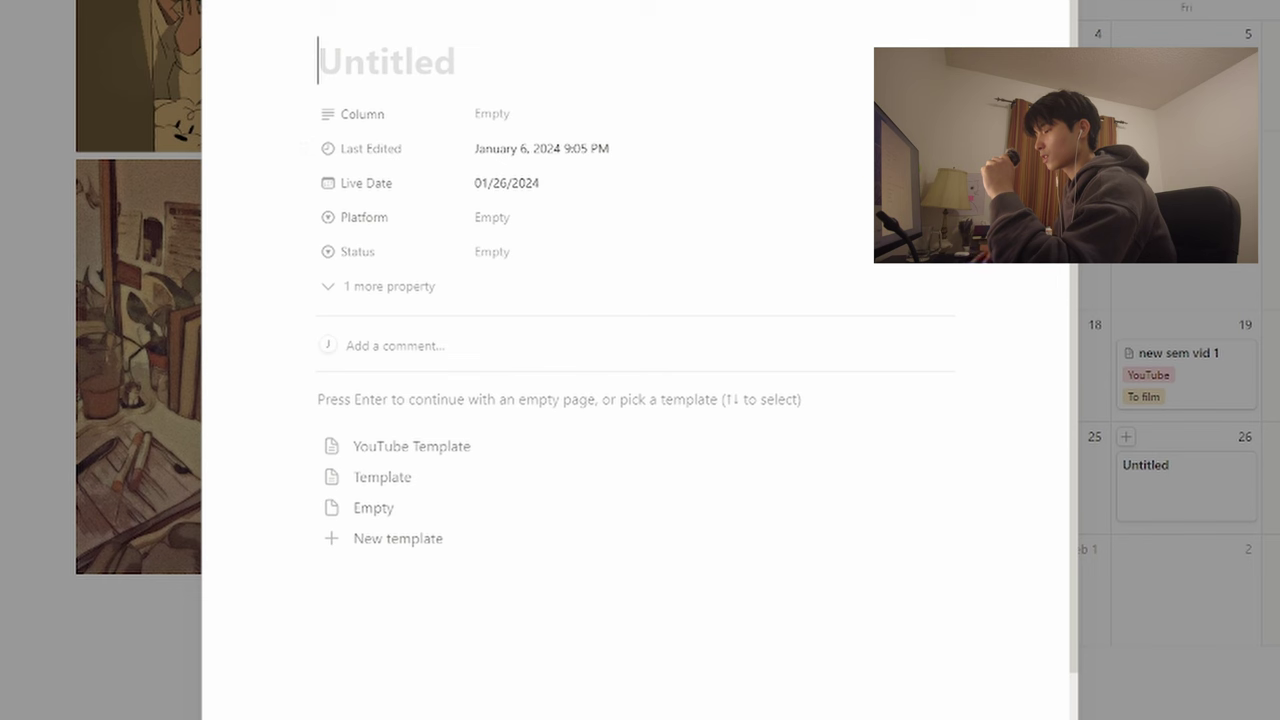
{"action": "type", "text": "mmm"}
{"action": "left_click", "coordinate": [495, 217]}
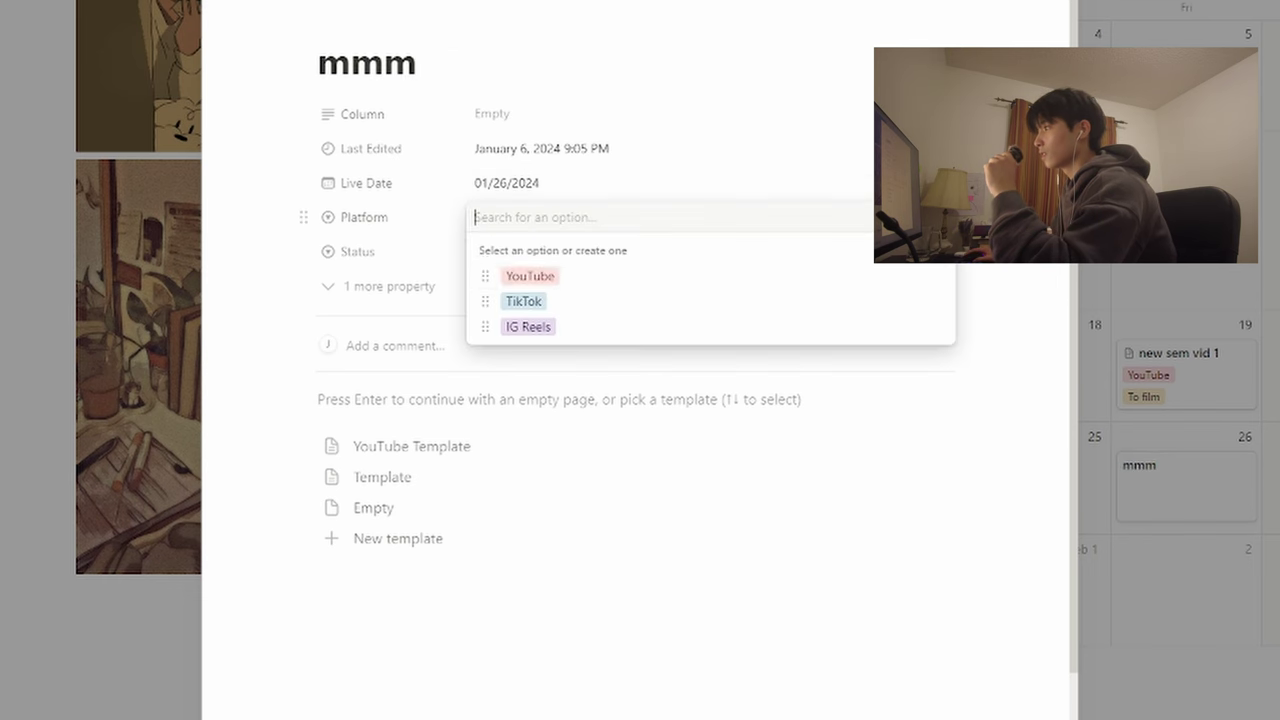
{"action": "left_click", "coordinate": [520, 274]}
{"action": "left_click", "coordinate": [495, 251]}
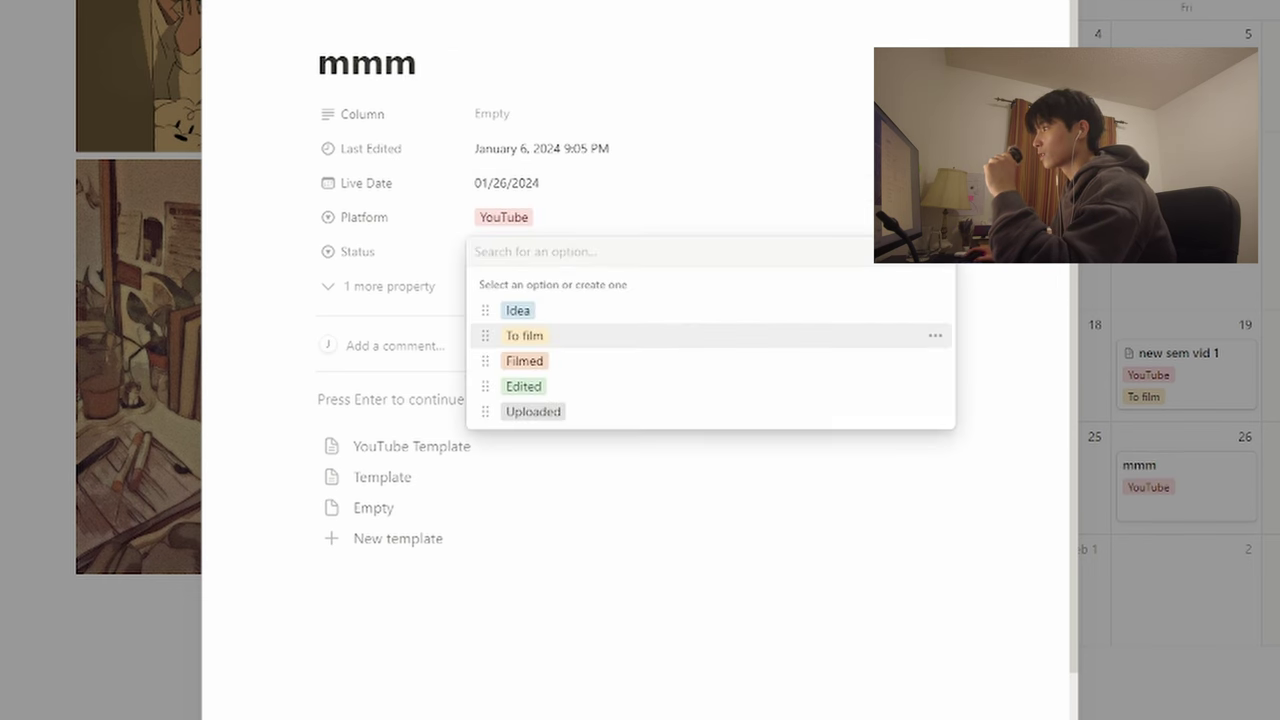
{"action": "left_click", "coordinate": [524, 335]}
{"action": "key", "text": "Escape"}
{"action": "scroll", "coordinate": [640, 400], "scroll_direction": "up", "scroll_amount": 3}
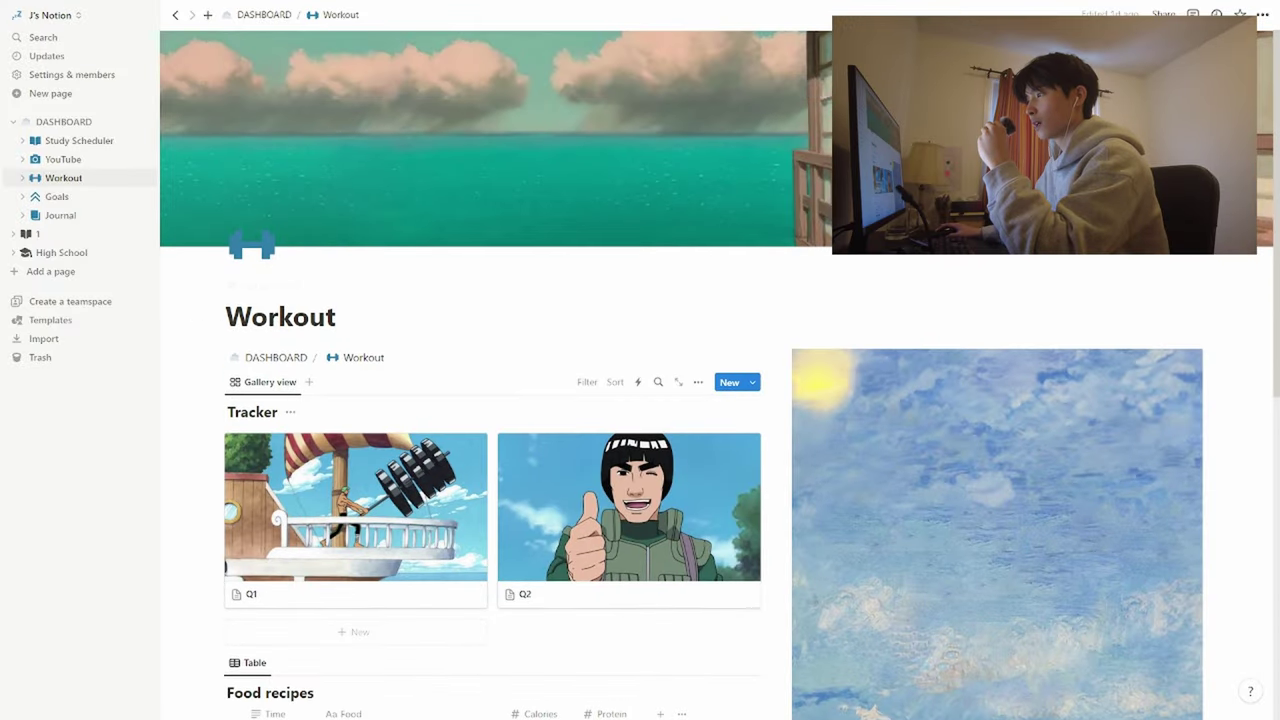
{"action": "scroll", "coordinate": [480, 400], "scroll_direction": "down", "scroll_amount": 2}
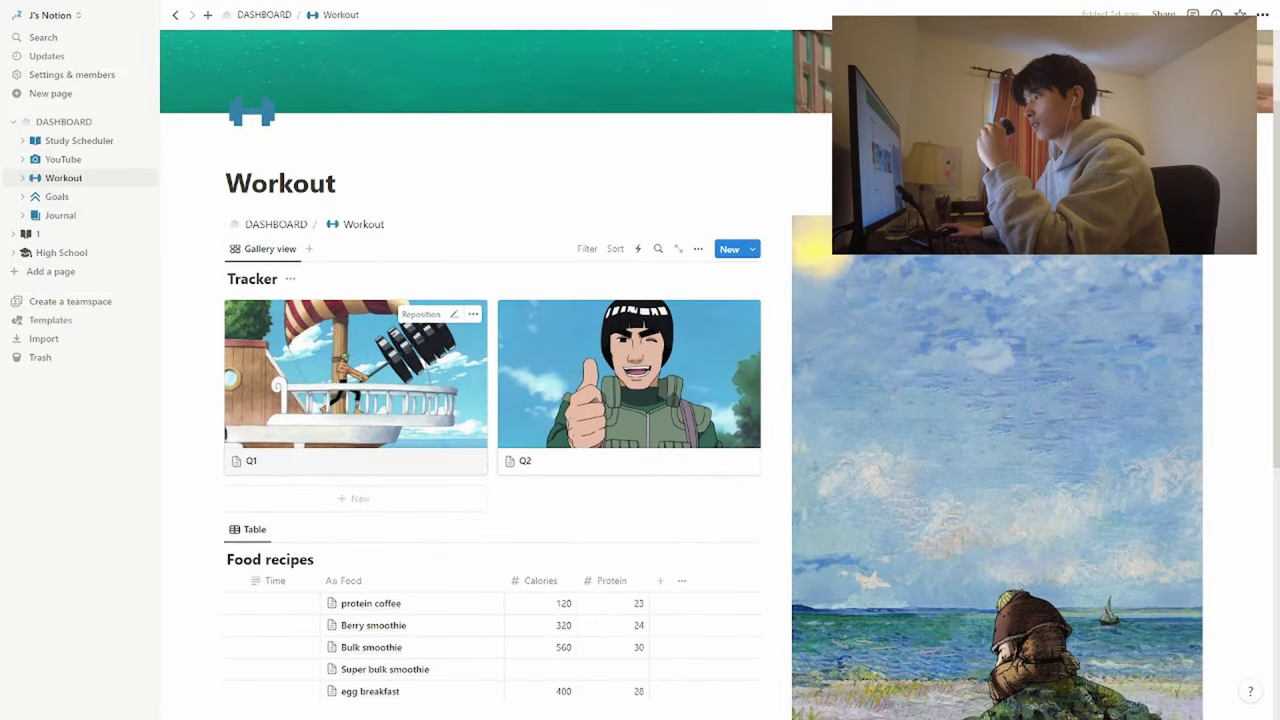
{"action": "left_click", "coordinate": [355, 380]}
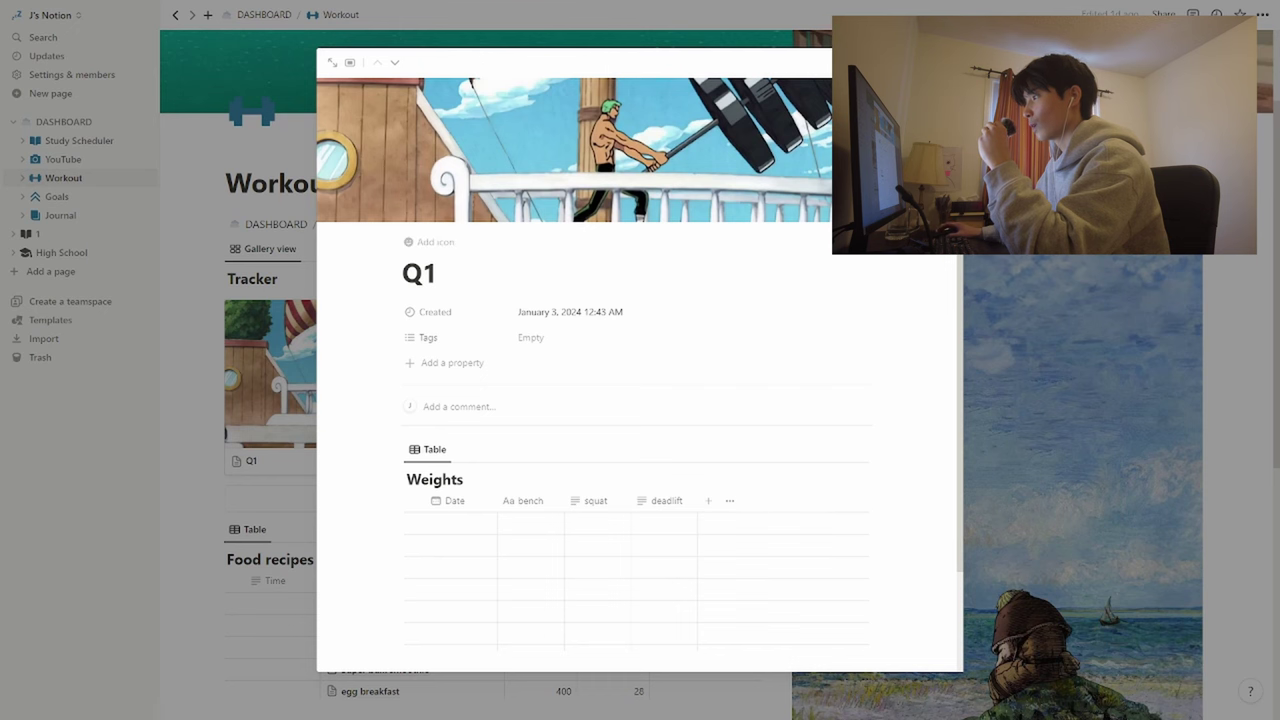
{"action": "scroll", "coordinate": [600, 400], "scroll_direction": "down", "scroll_amount": 2}
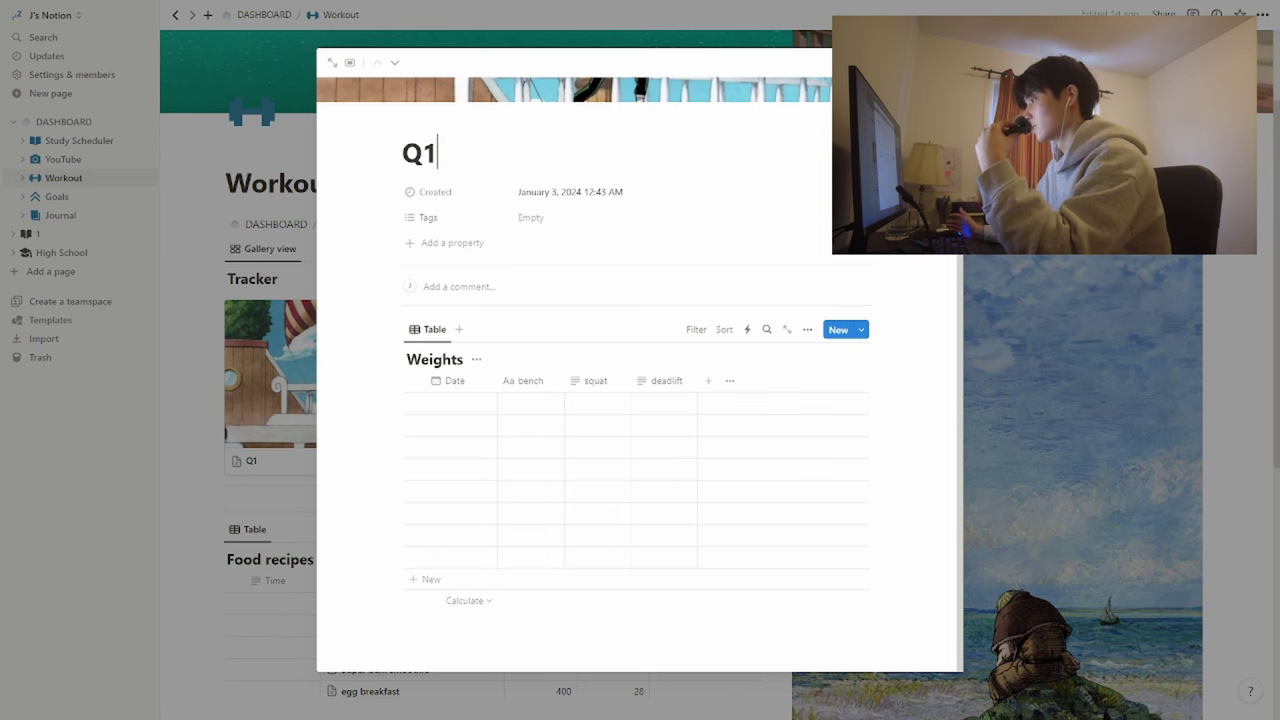
{"action": "scroll", "coordinate": [640, 374], "scroll_direction": "up", "scroll_amount": 2}
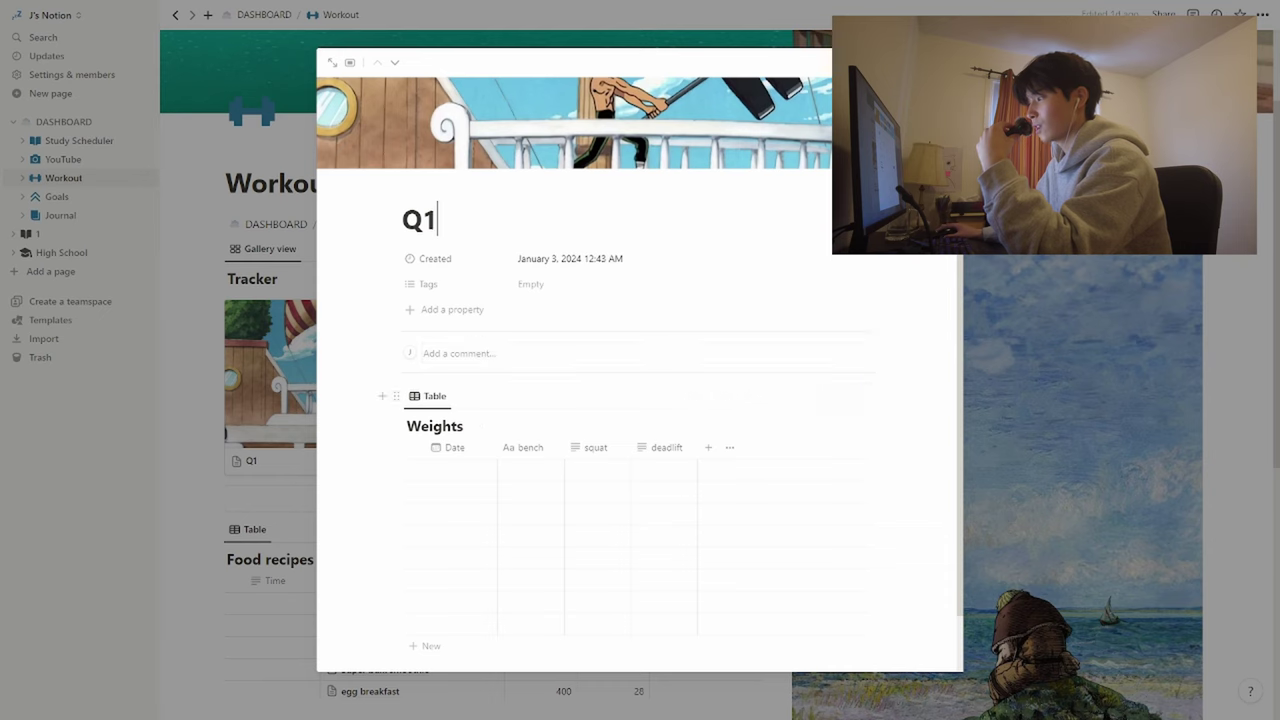
{"action": "scroll", "coordinate": [640, 374], "scroll_direction": "down", "scroll_amount": 2}
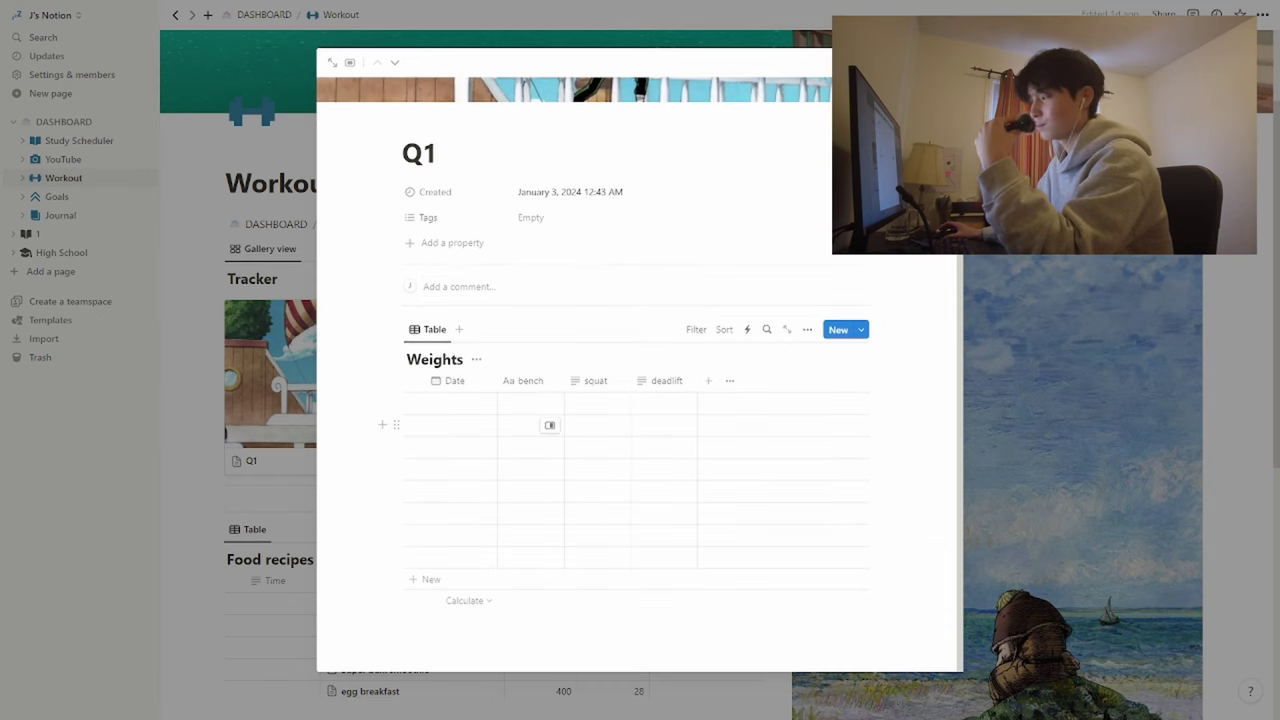
{"action": "key", "text": "Escape"}
{"action": "scroll", "coordinate": [540, 425], "scroll_direction": "down", "scroll_amount": 3}
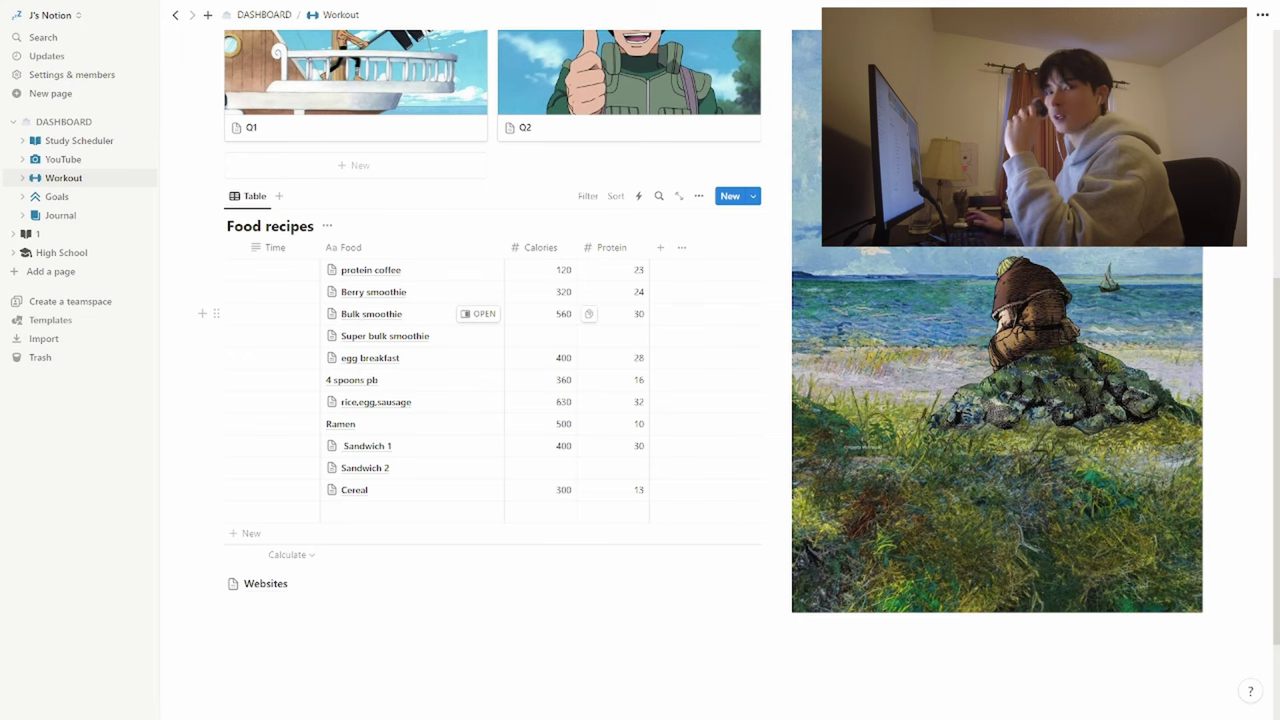
- Scroll through the Food recipes table on the Workout page
{"action": "scroll", "coordinate": [480, 291], "scroll_direction": "down", "scroll_amount": 1}
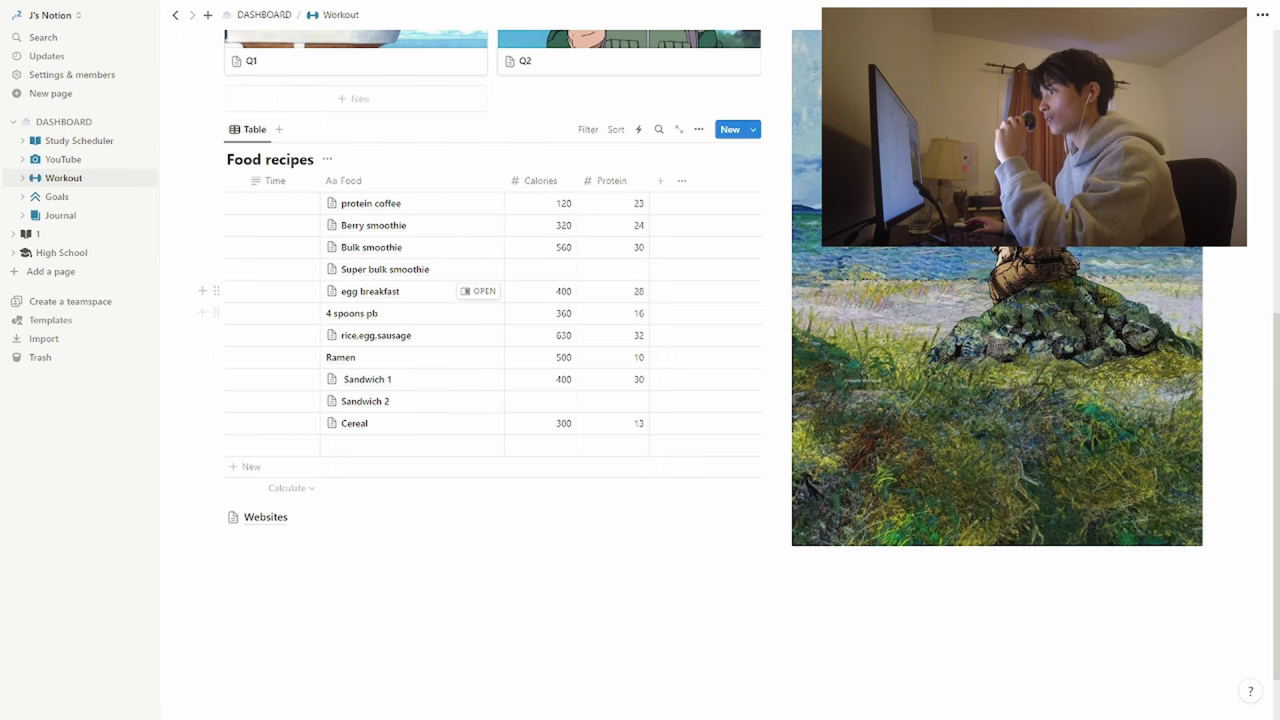
{"action": "scroll", "coordinate": [480, 357], "scroll_direction": "up", "scroll_amount": 1}
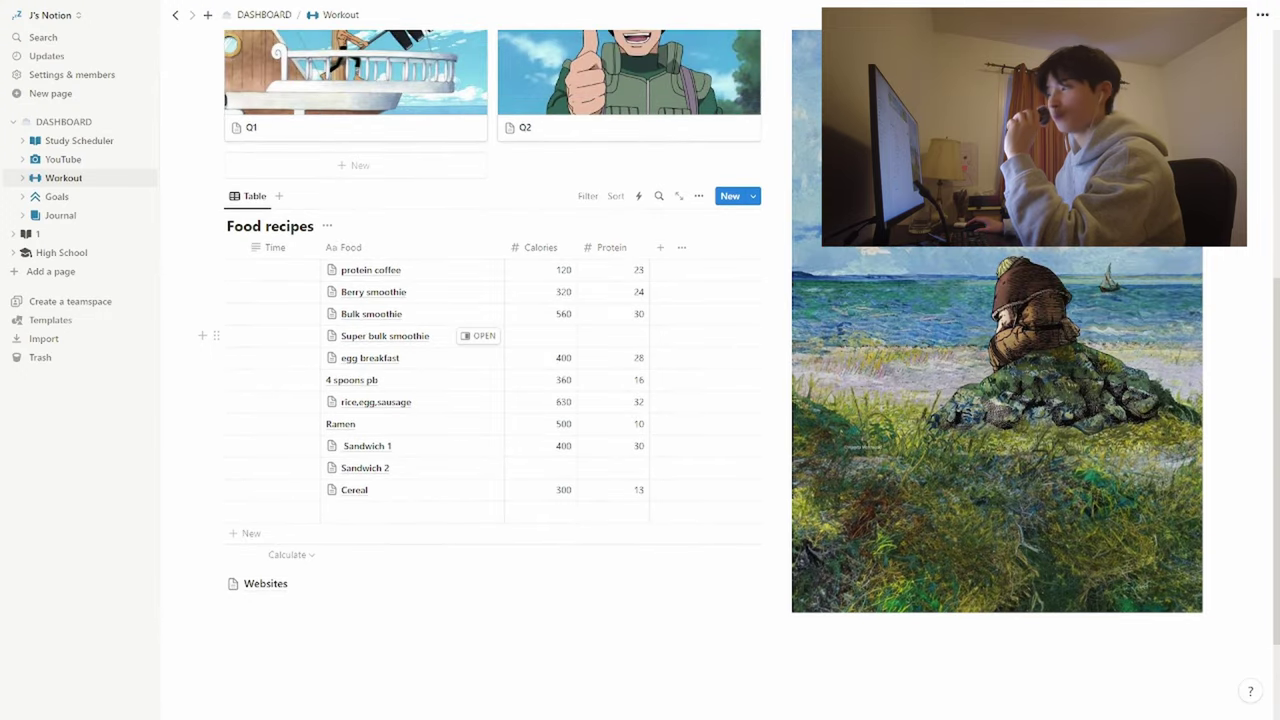
{"action": "scroll", "coordinate": [480, 336], "scroll_direction": "down", "scroll_amount": 1}
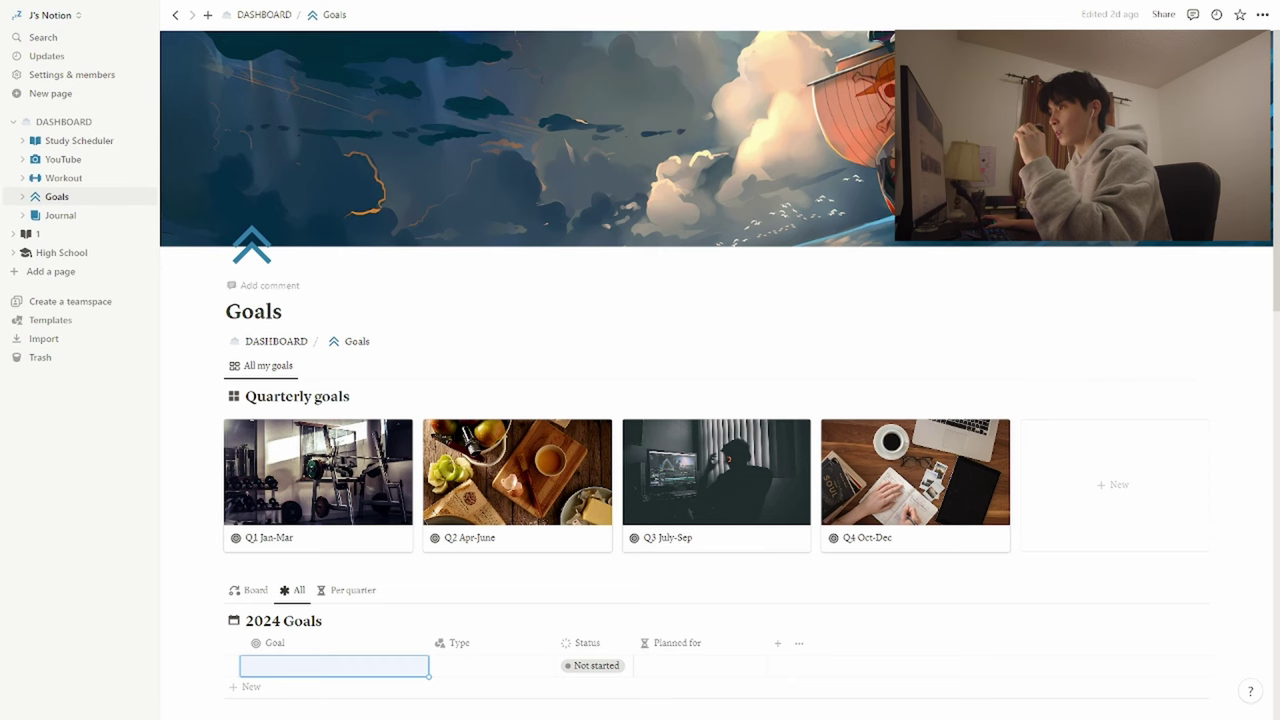
- Scroll down to the 2024 Goals table and add a new blank goal row
{"action": "scroll", "coordinate": [517, 450], "scroll_direction": "down", "scroll_amount": 2}
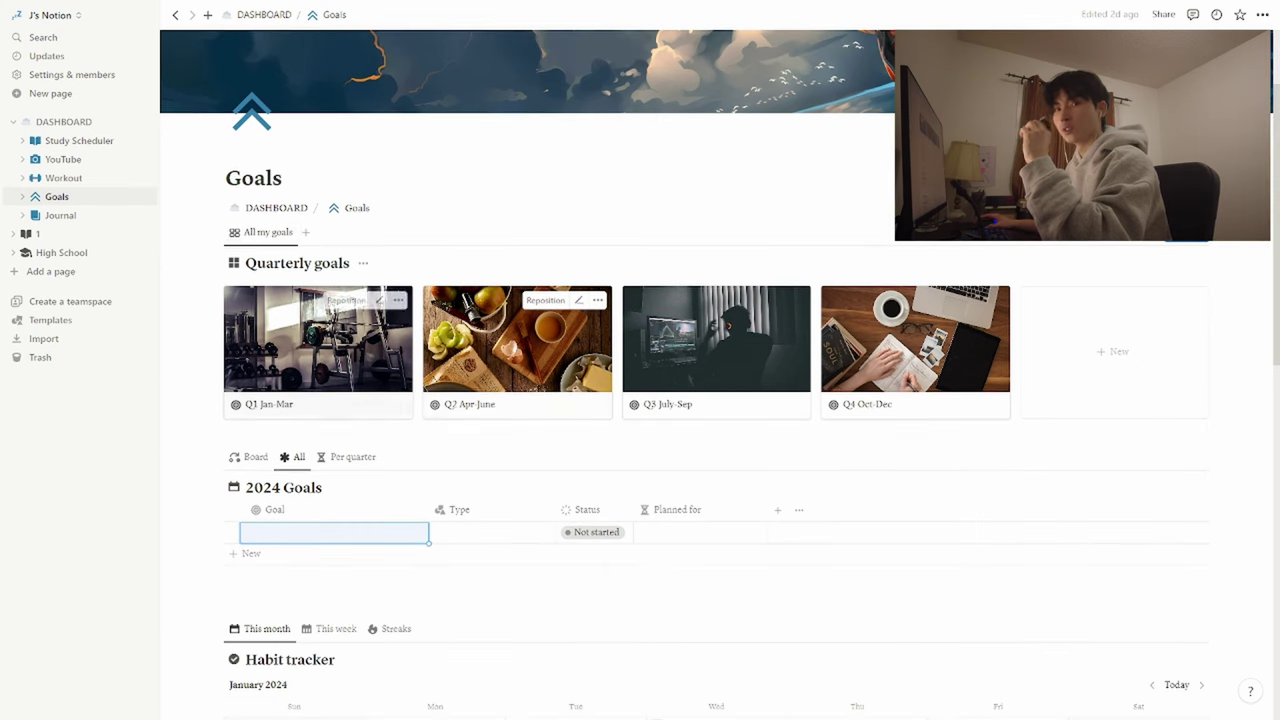
{"action": "scroll", "coordinate": [517, 340], "scroll_direction": "down", "scroll_amount": 2}
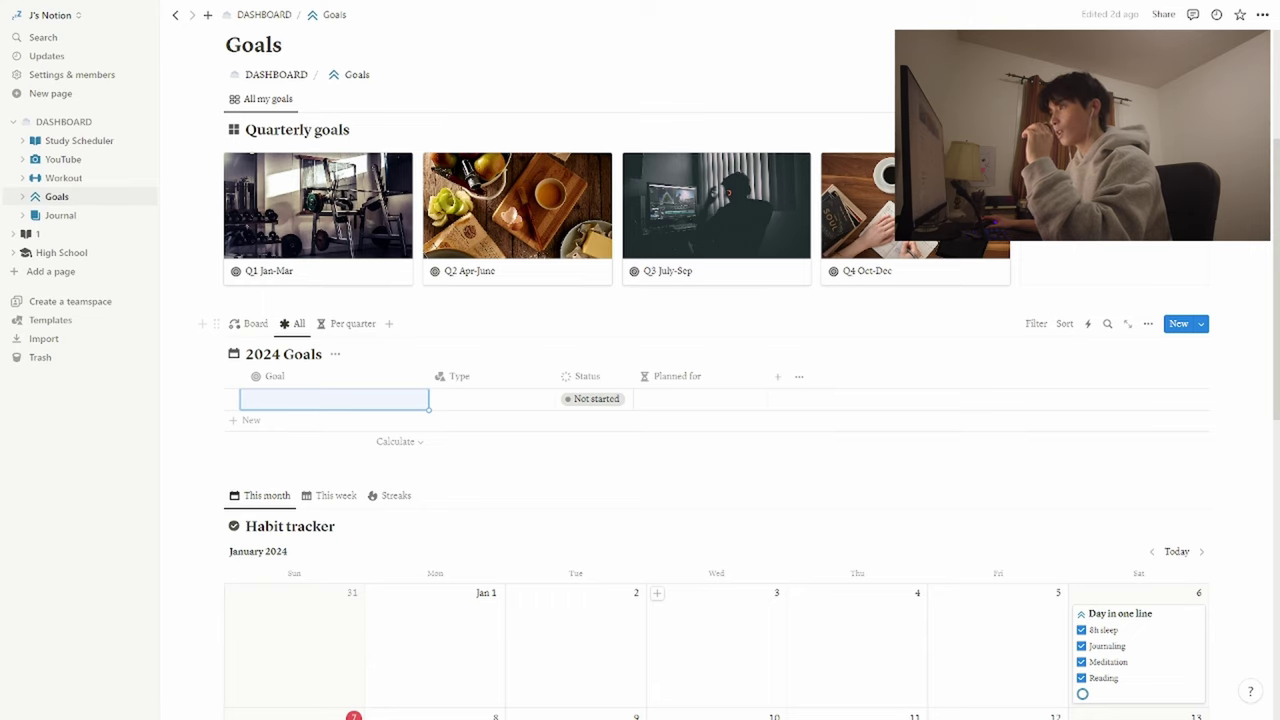
{"action": "scroll", "coordinate": [717, 400], "scroll_direction": "down", "scroll_amount": 1}
{"action": "key", "text": "Return"}
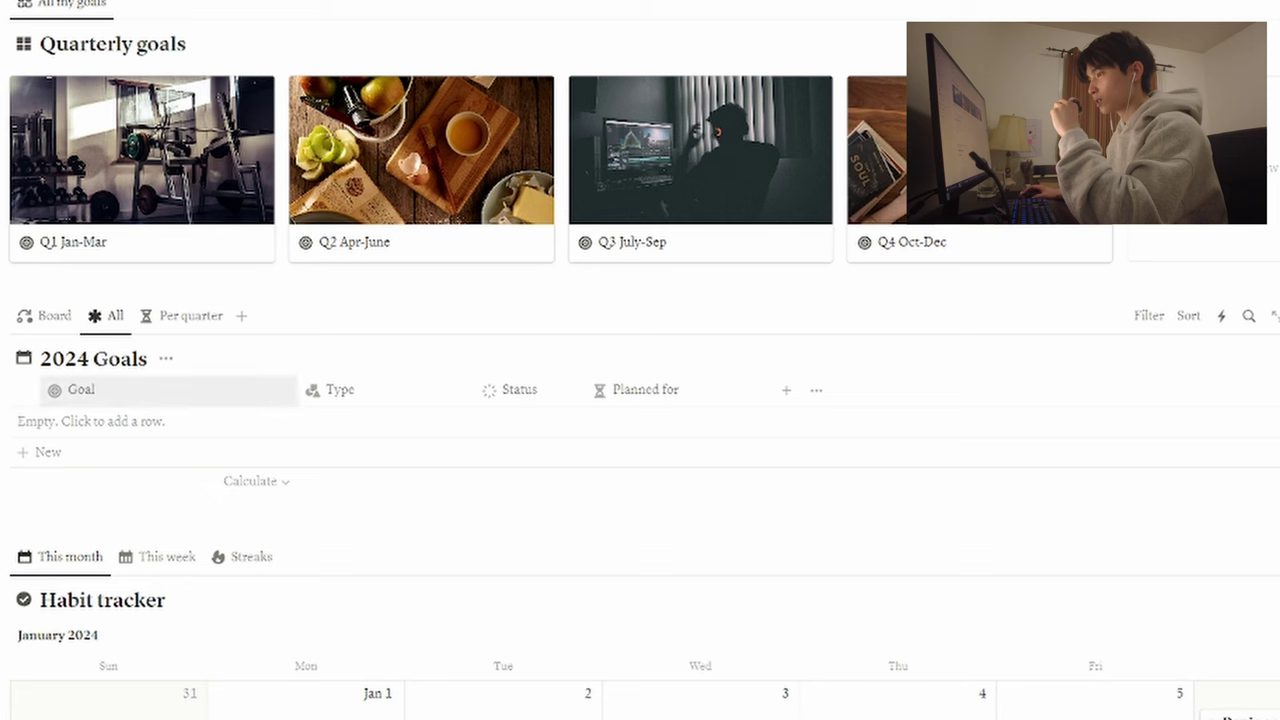
{"action": "left_click", "coordinate": [45, 452]}
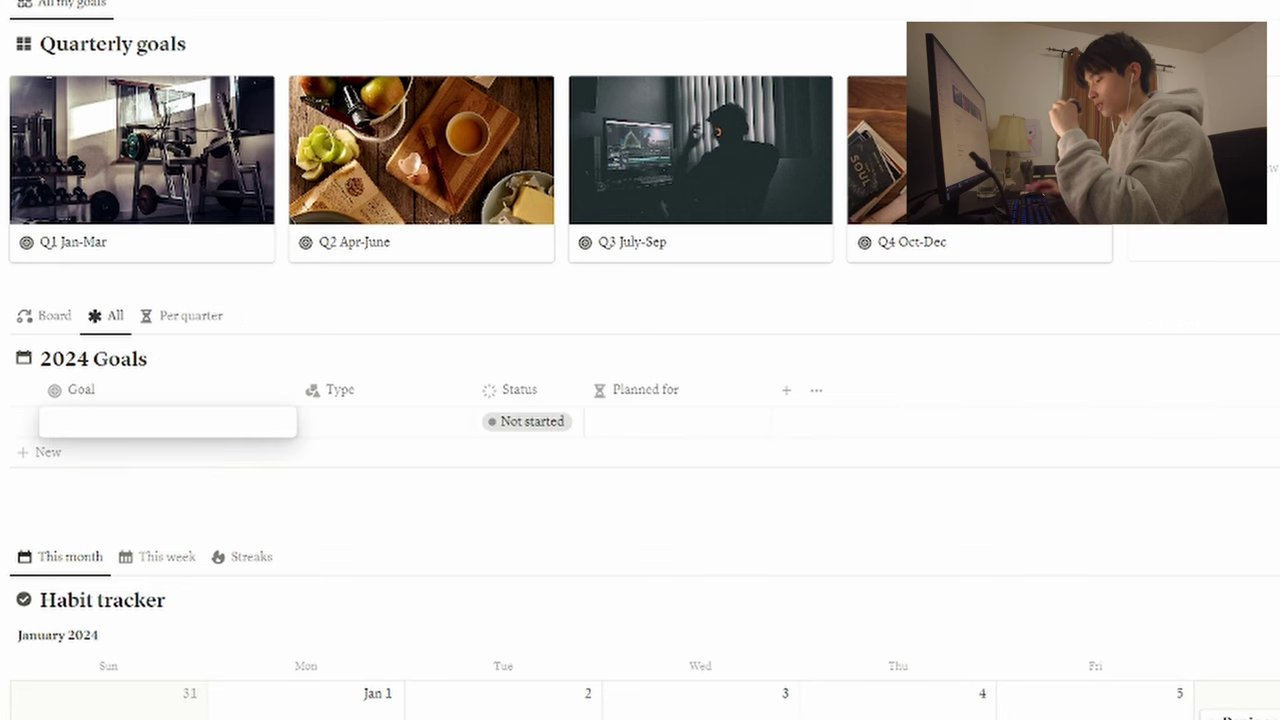
- Name the first goal 'post weekly on yt' and start a second row with 'read 5'
{"action": "type", "text": "post wee"}
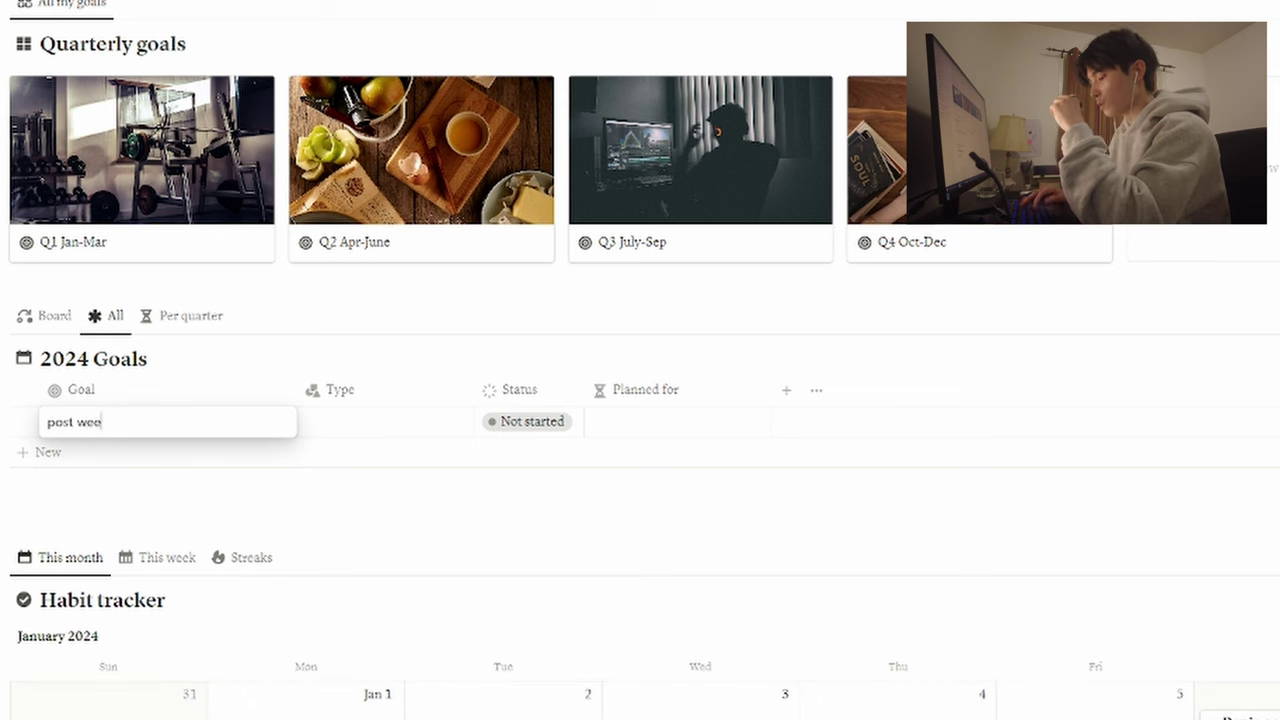
{"action": "type", "text": "kly on yt"}
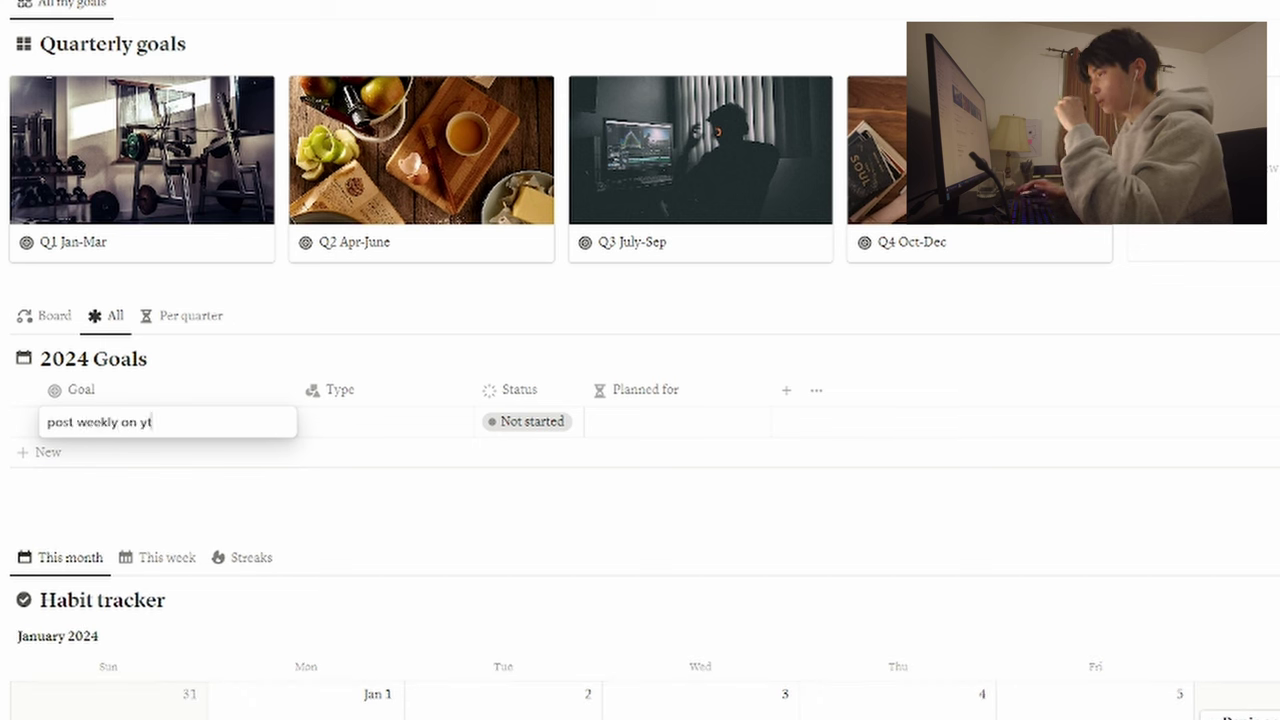
{"action": "key", "text": "Return"}
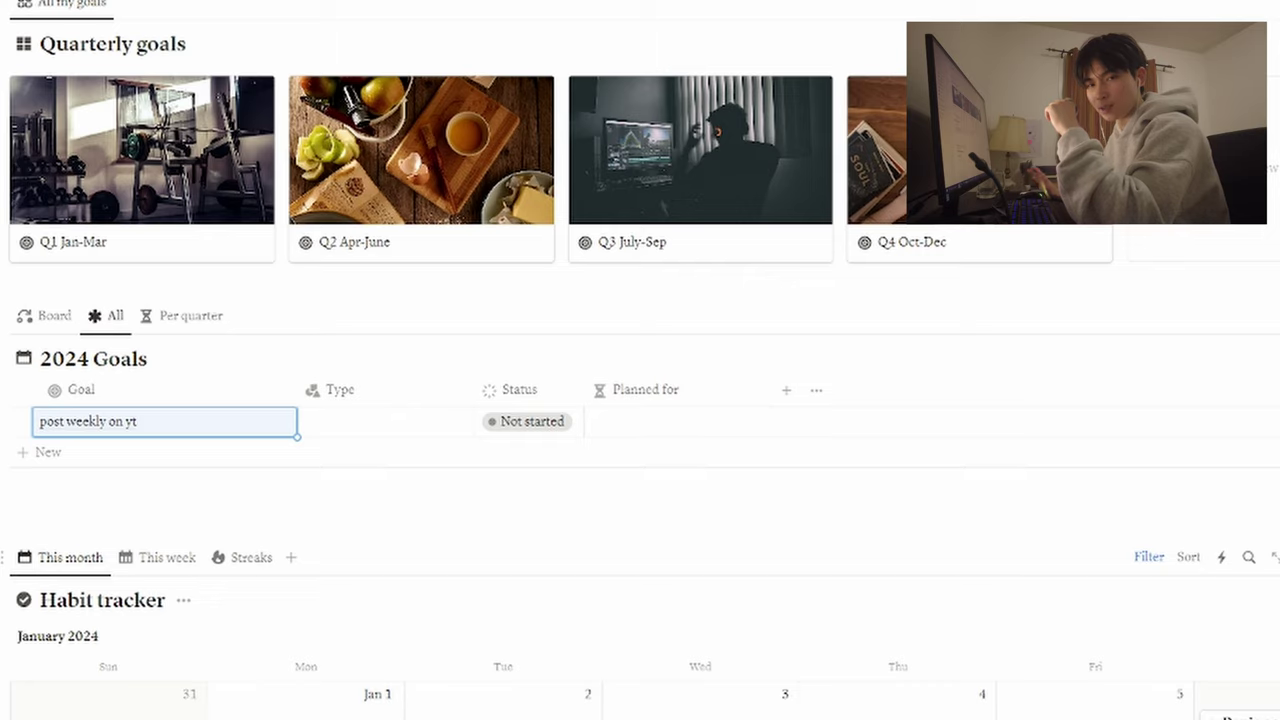
{"action": "key", "text": "Escape"}
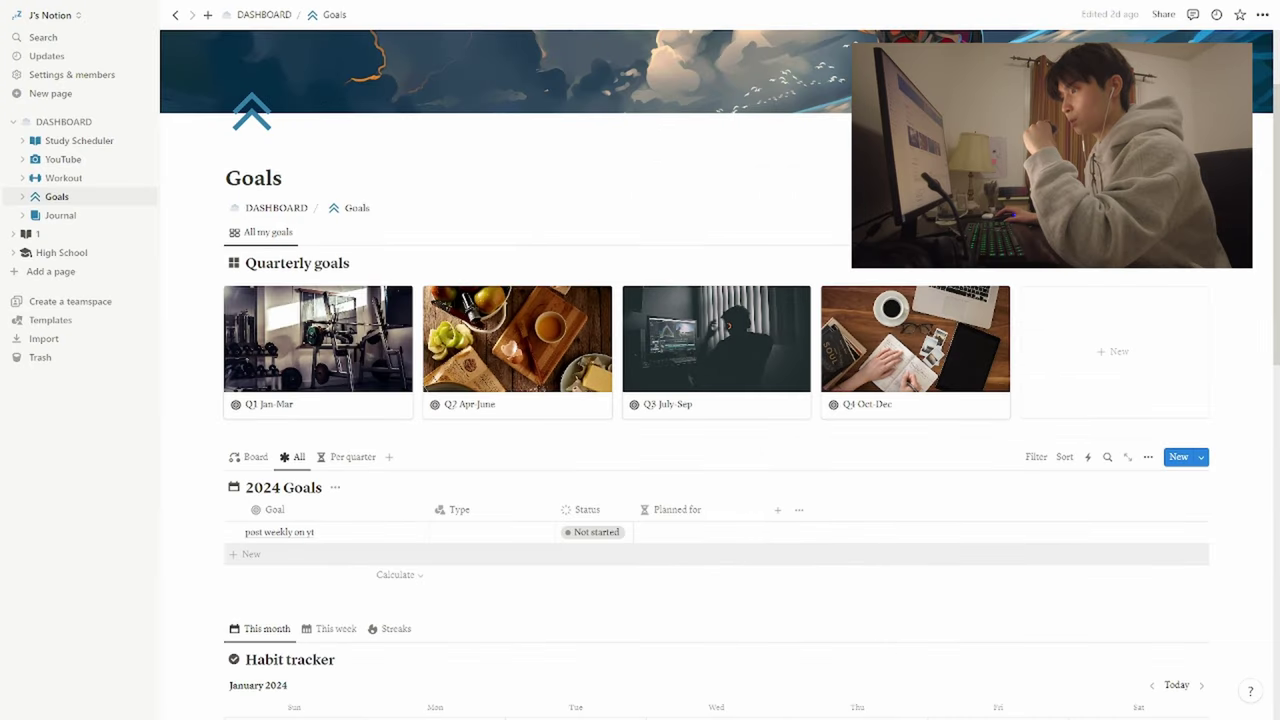
{"action": "left_click", "coordinate": [250, 554]}
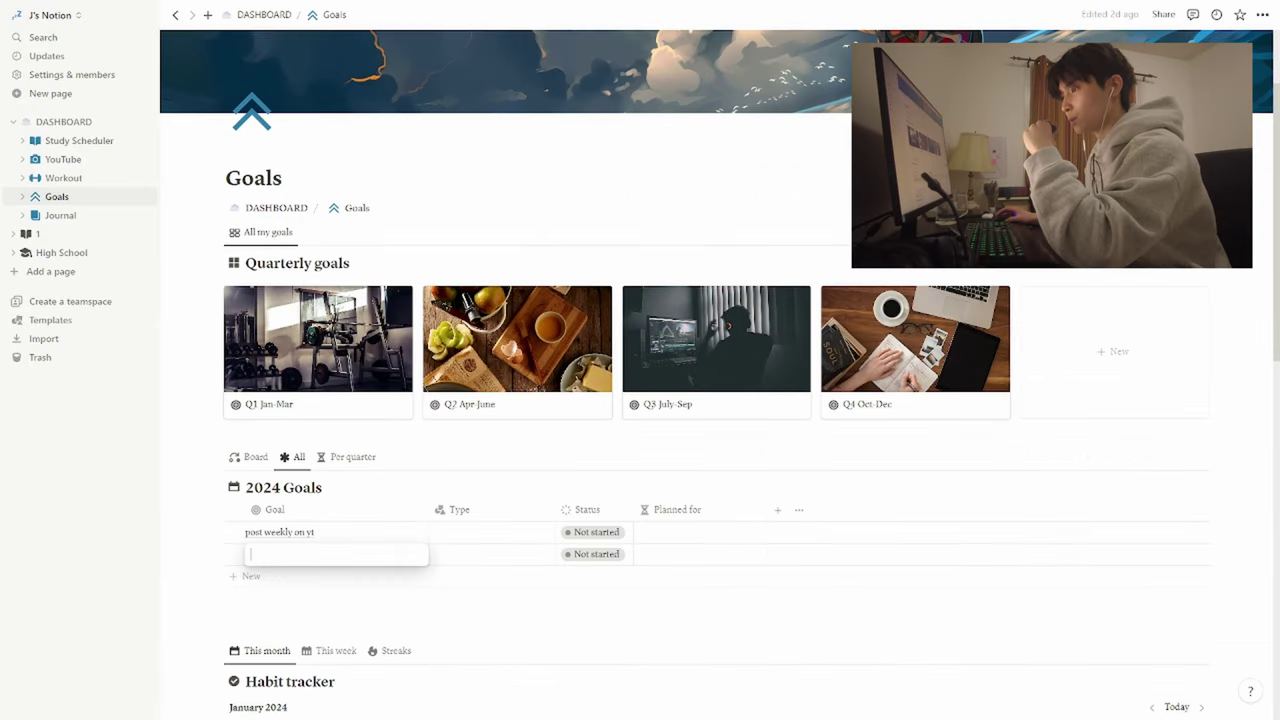
{"action": "type", "text": "read 5 books"}
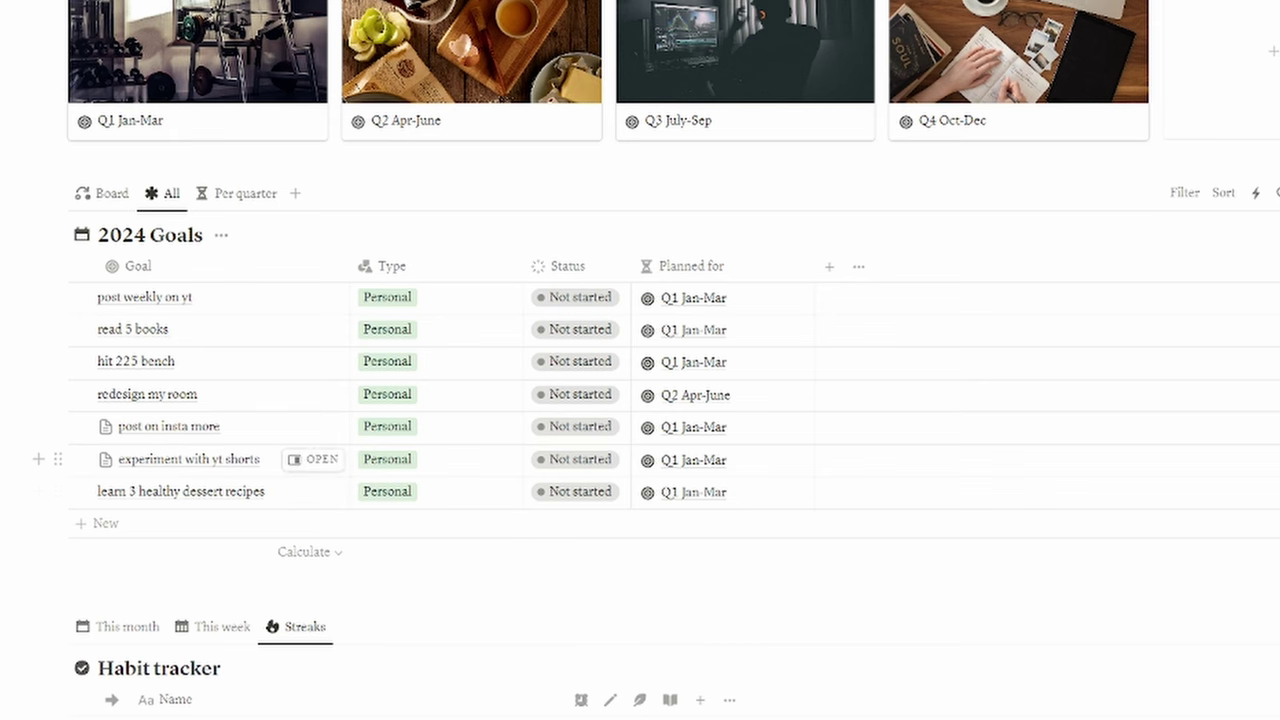
{"action": "scroll", "coordinate": [640, 400], "scroll_direction": "down", "scroll_amount": 5}
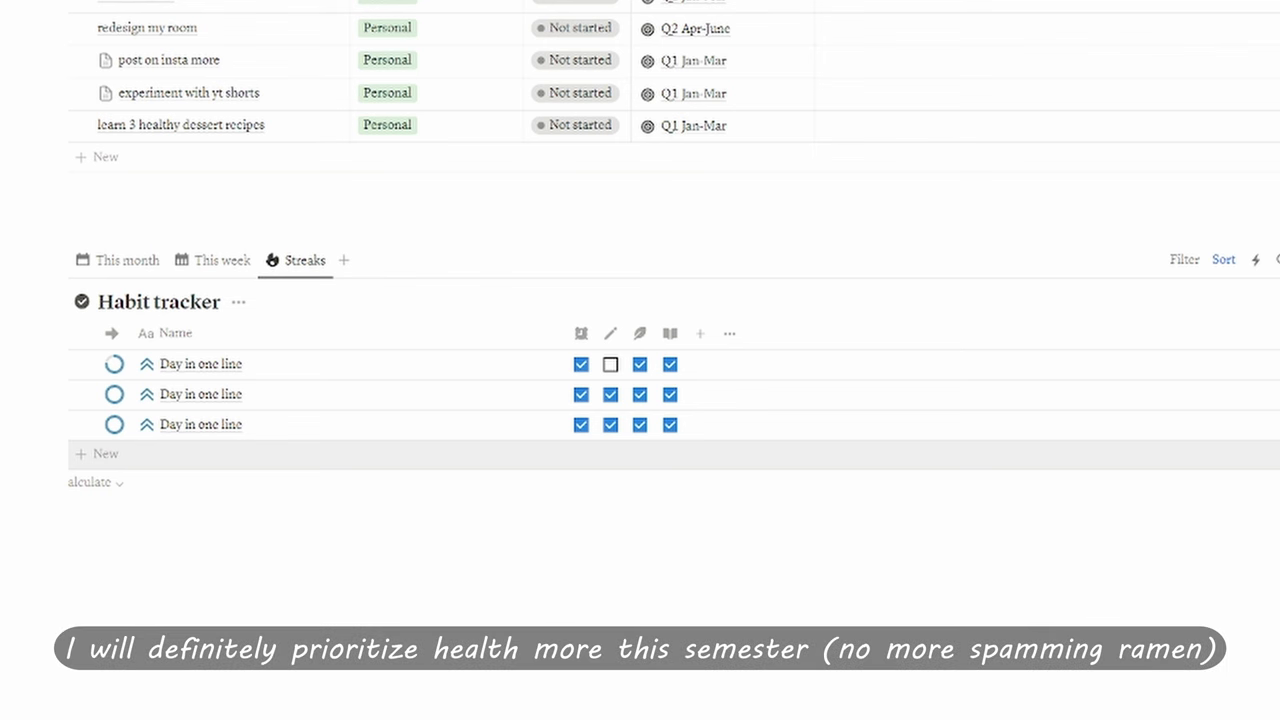
{"action": "mouse_move", "coordinate": [530, 424]}
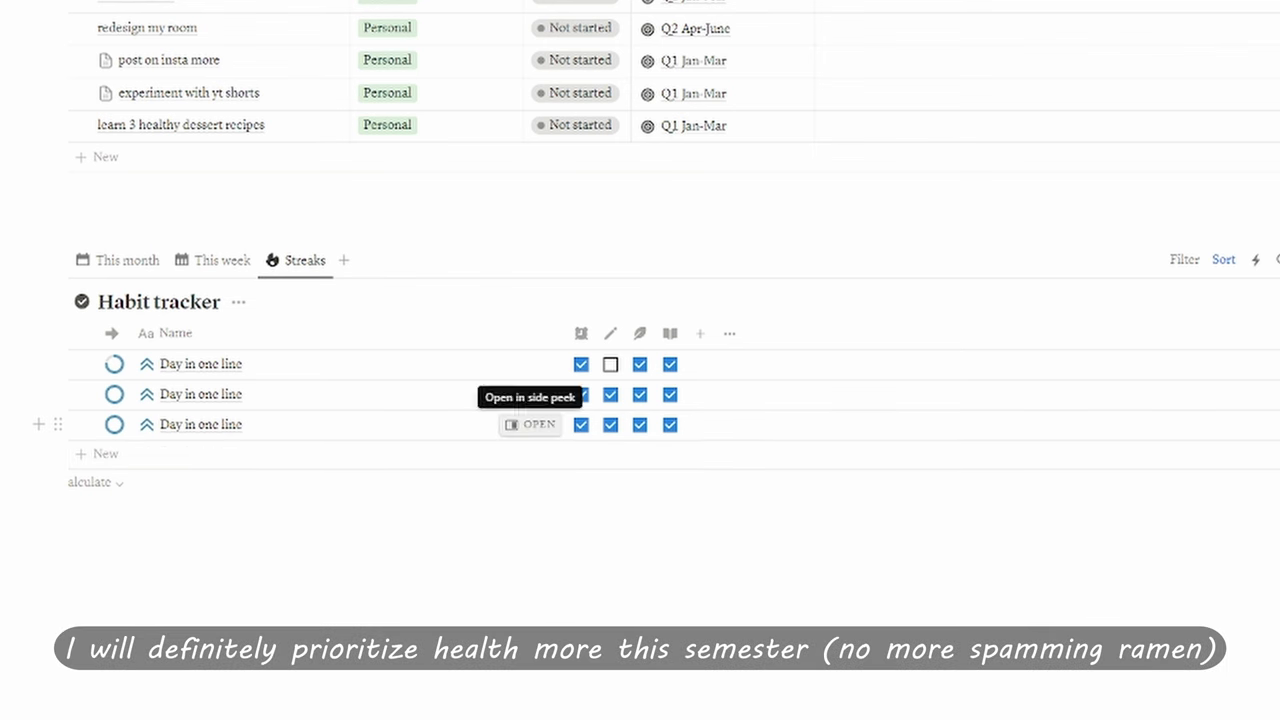